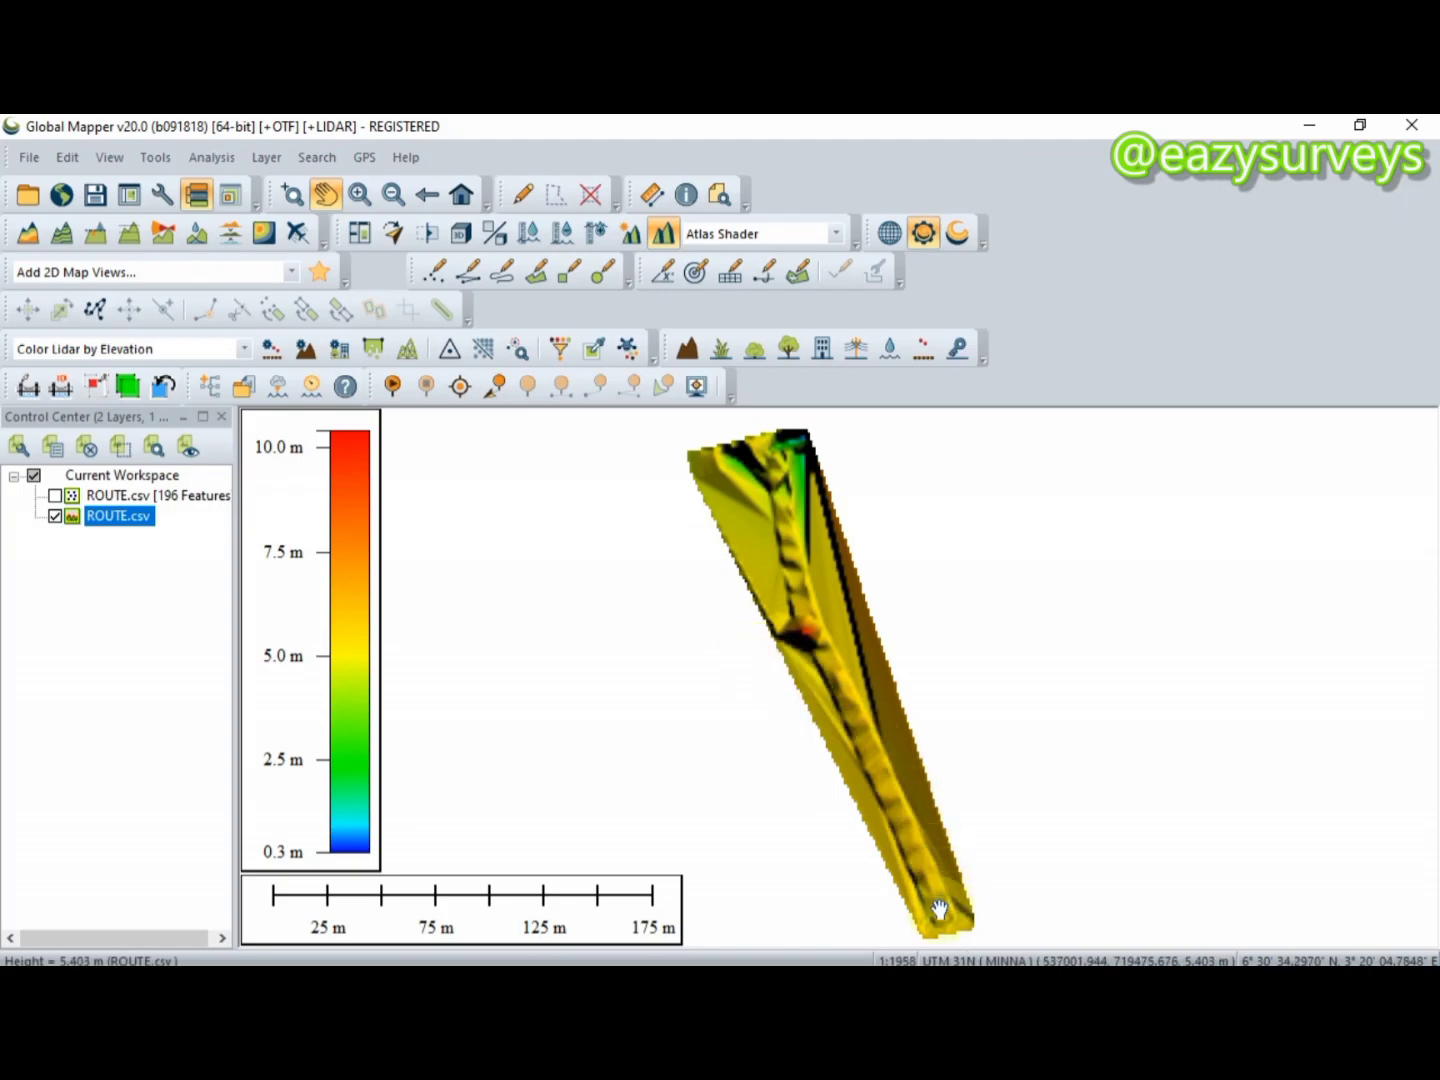
Digitize a line about 227 m long along the road ridge, from the terrain's southern end to its northern end
click(669, 504)
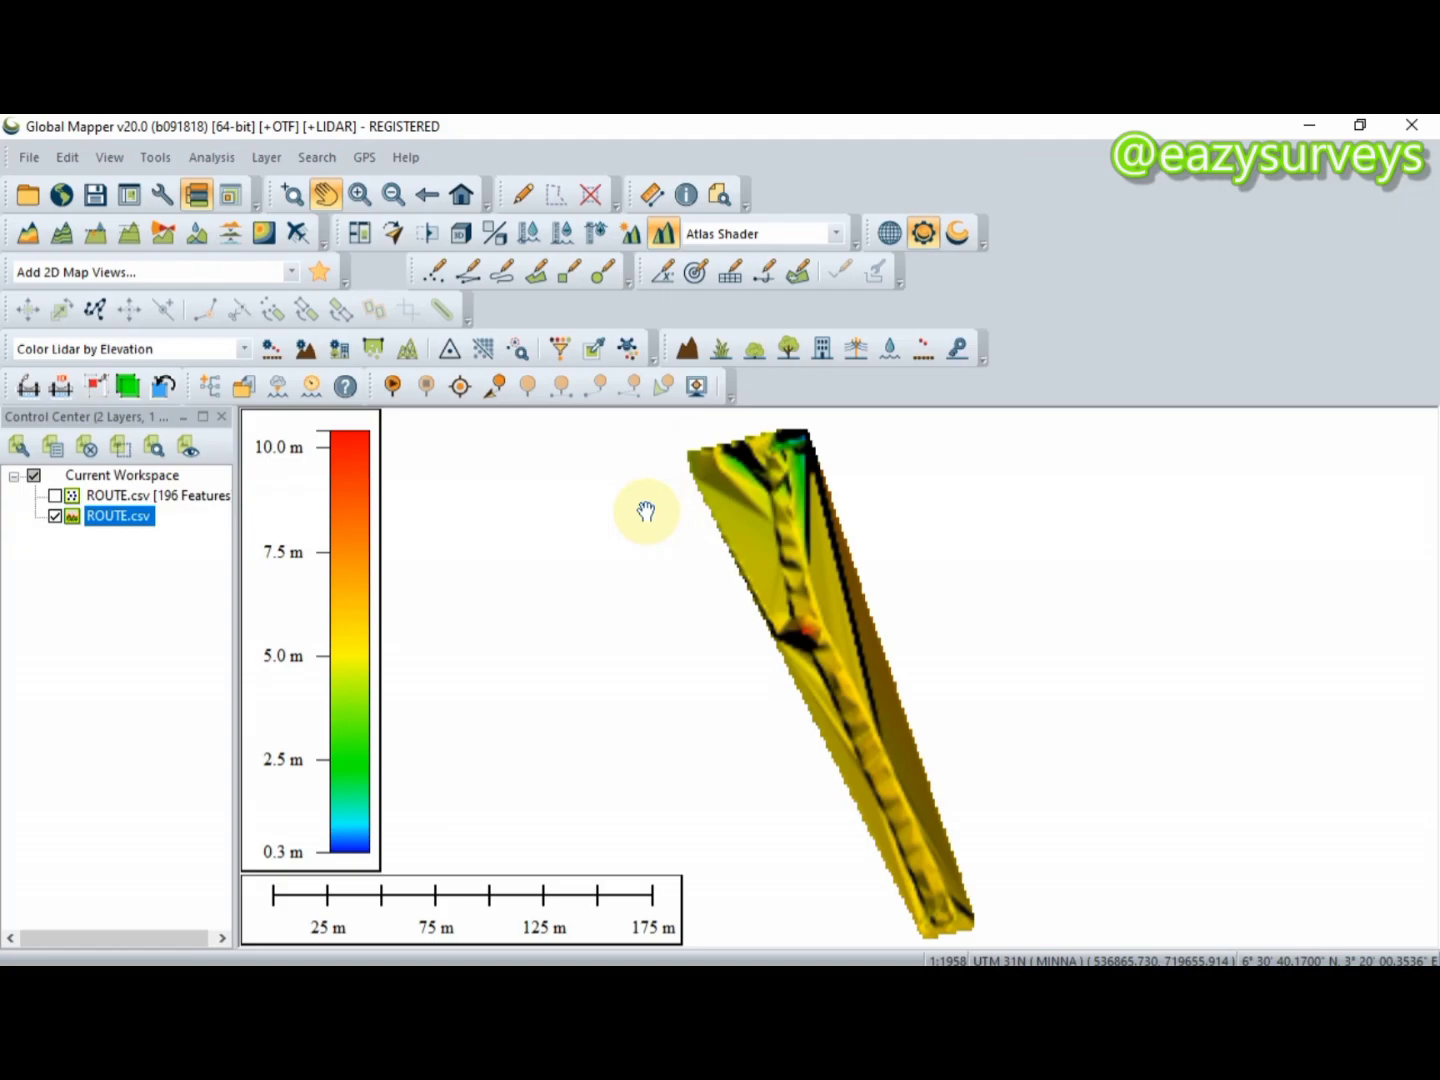
click(468, 273)
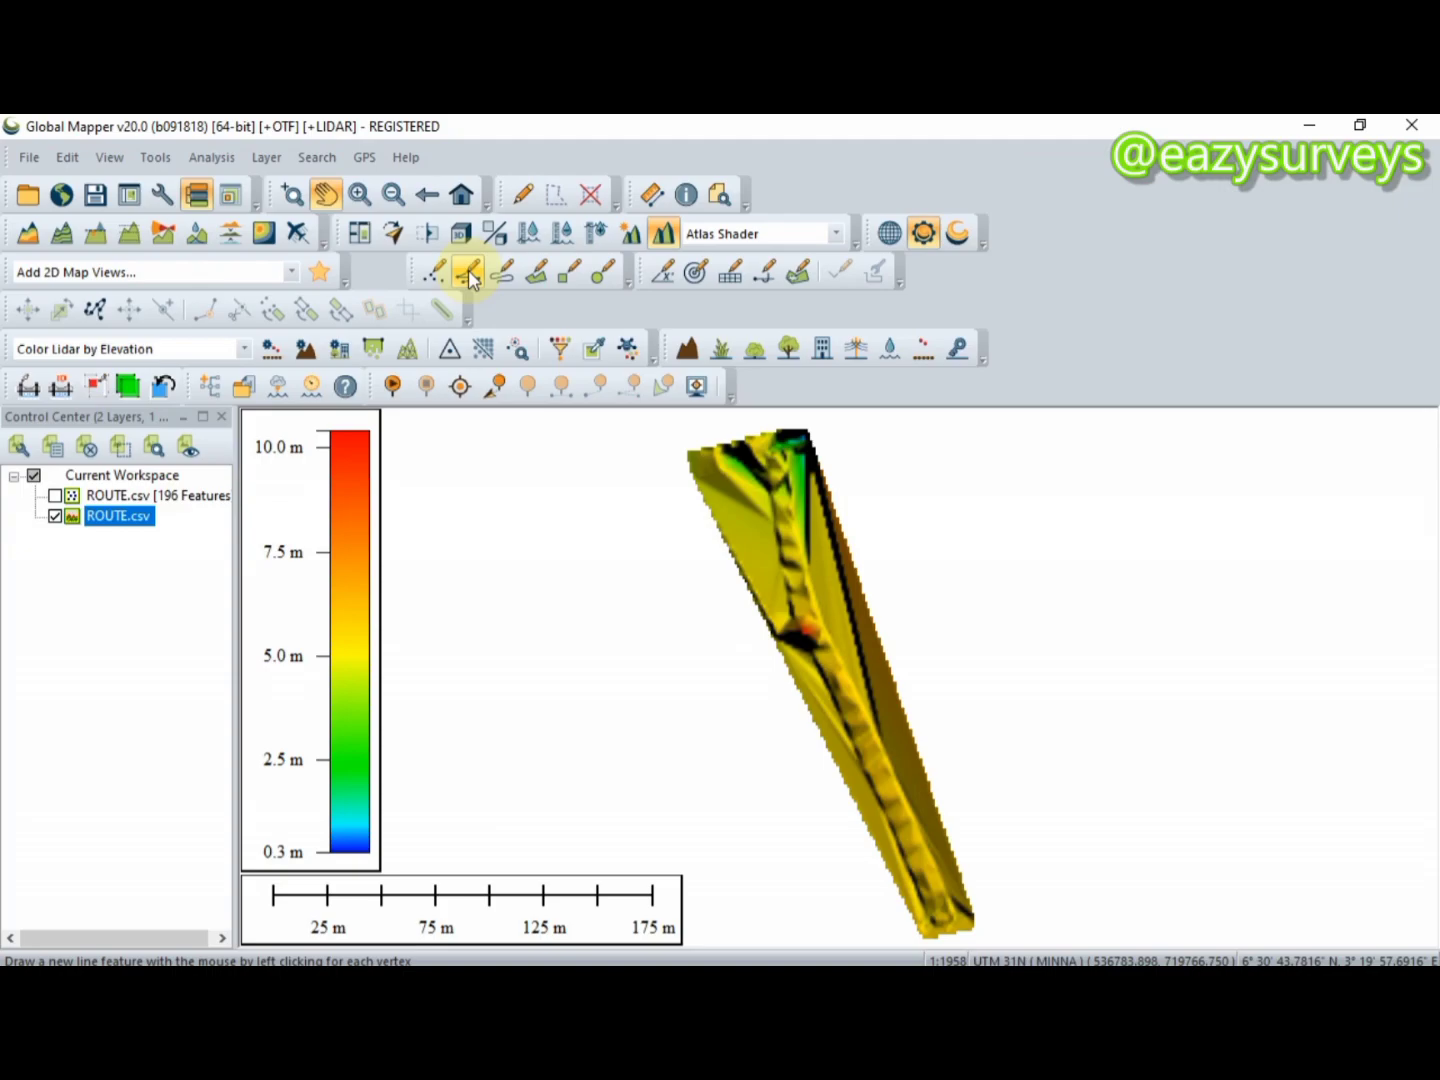
click(470, 274)
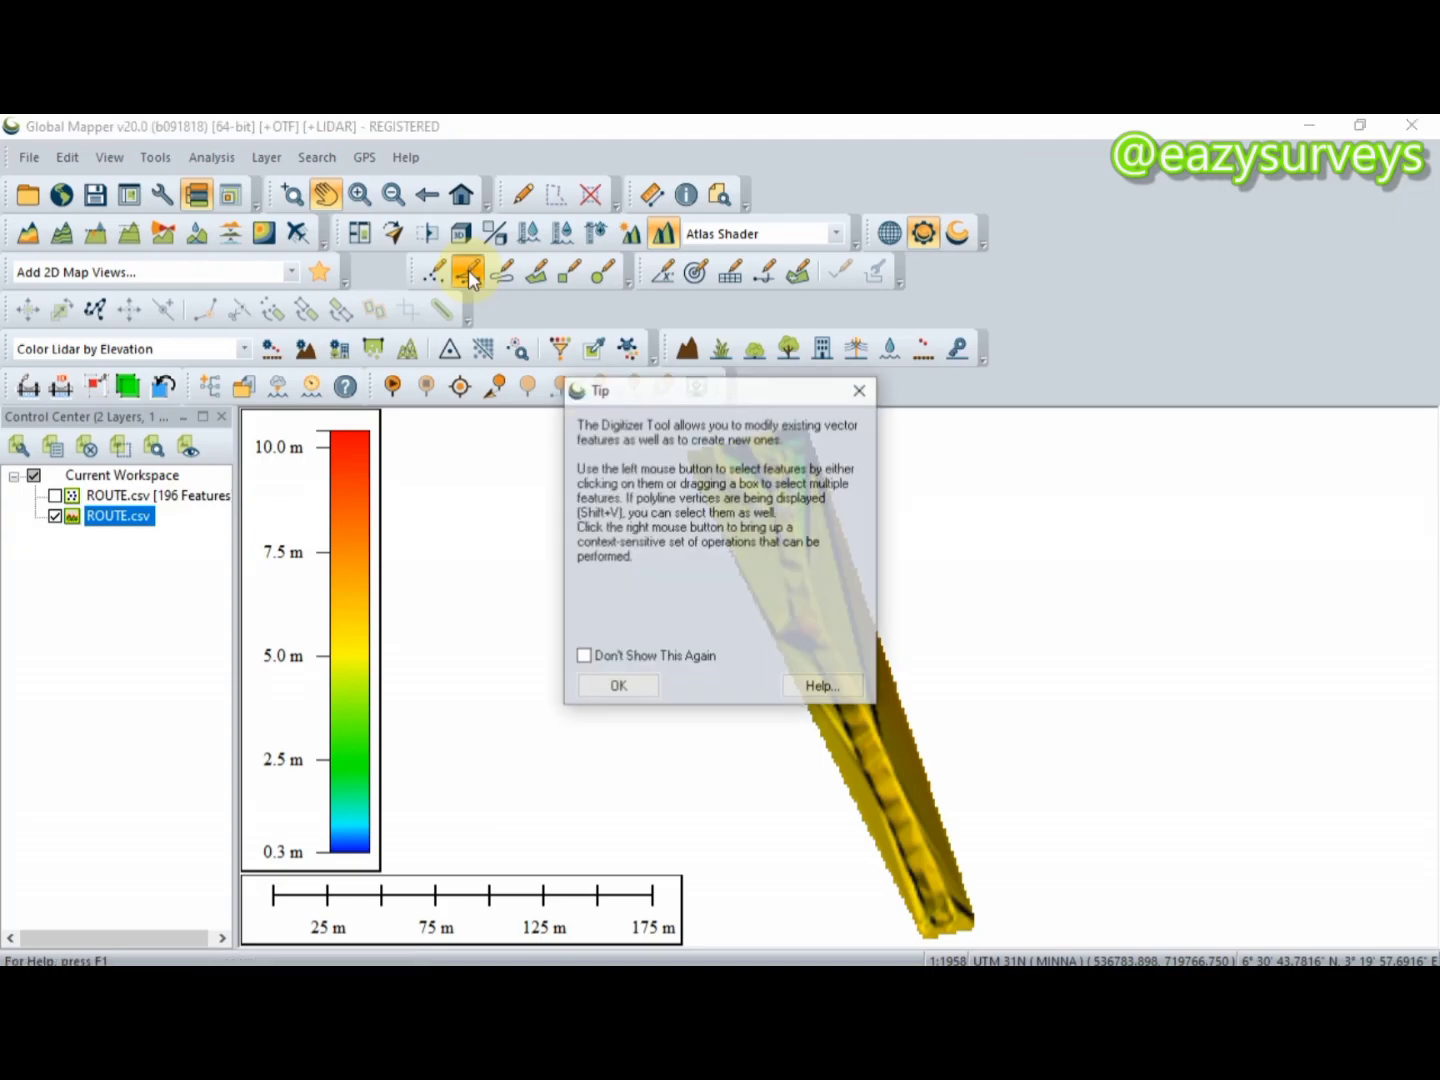
click(618, 688)
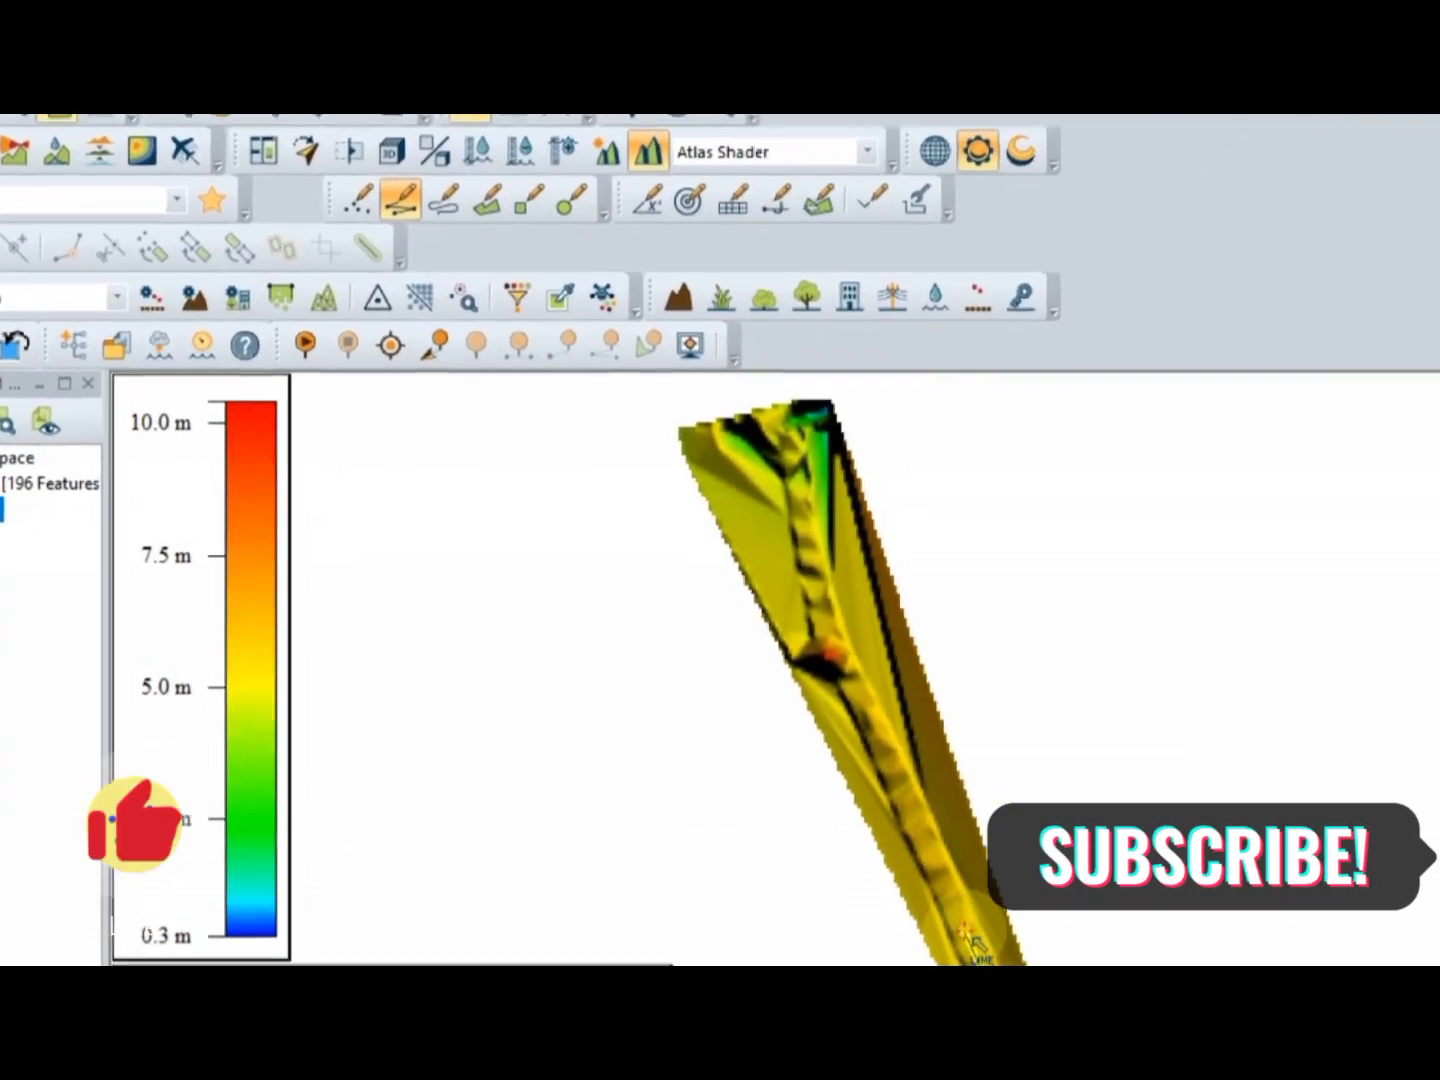
click(967, 932)
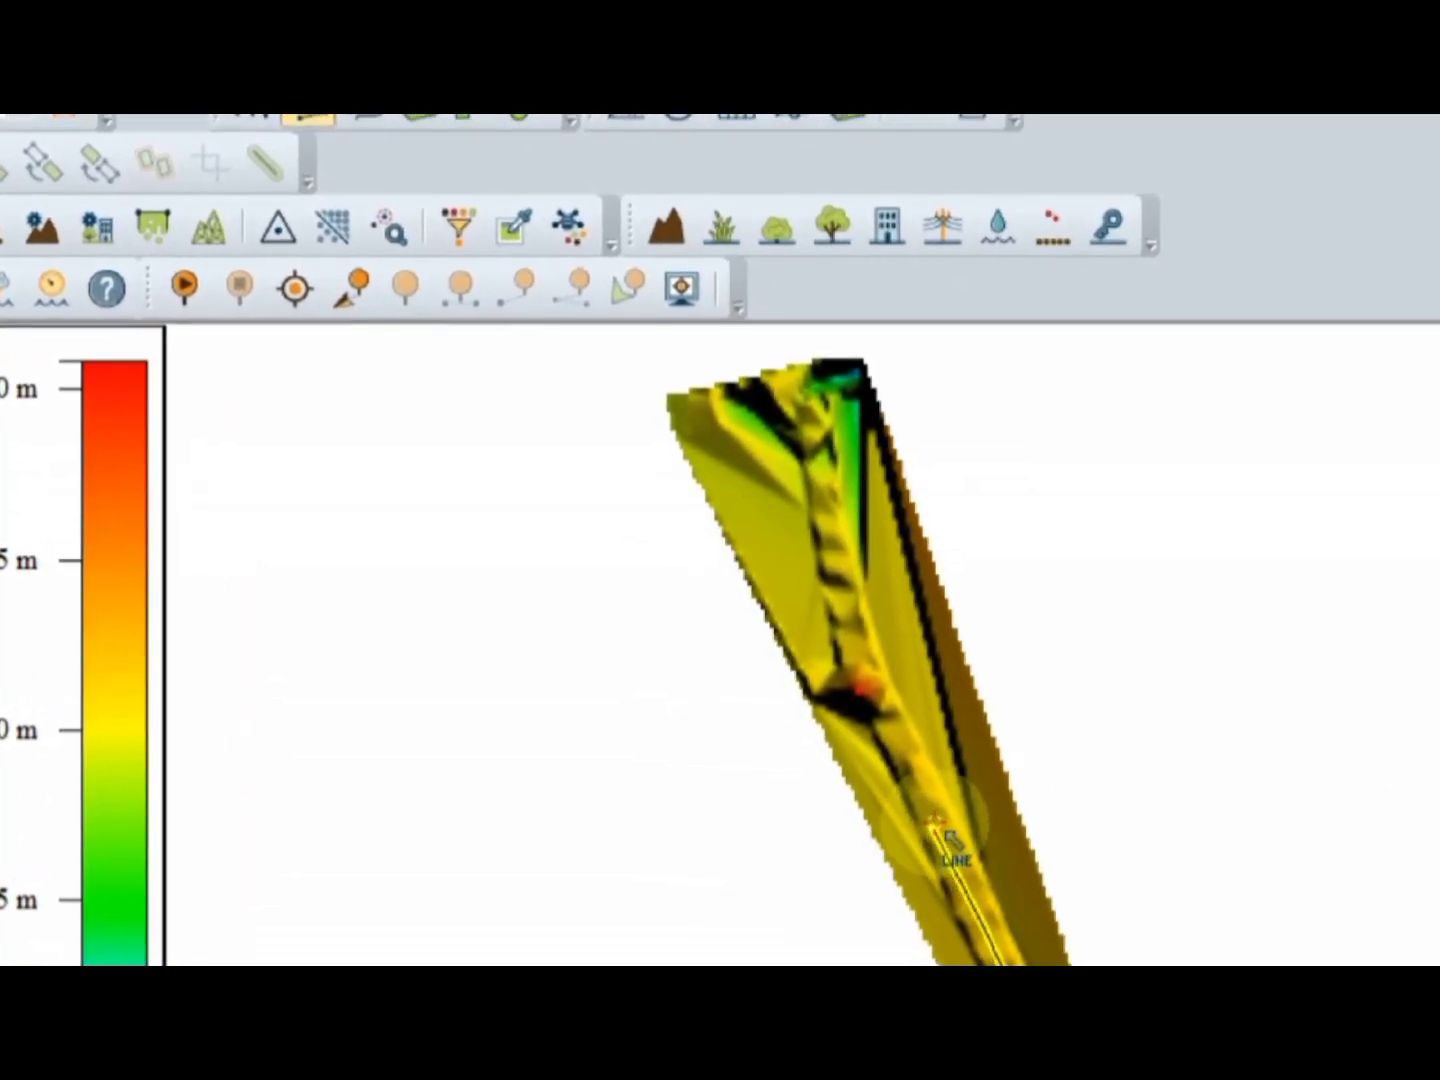
click(903, 746)
click(856, 665)
click(837, 557)
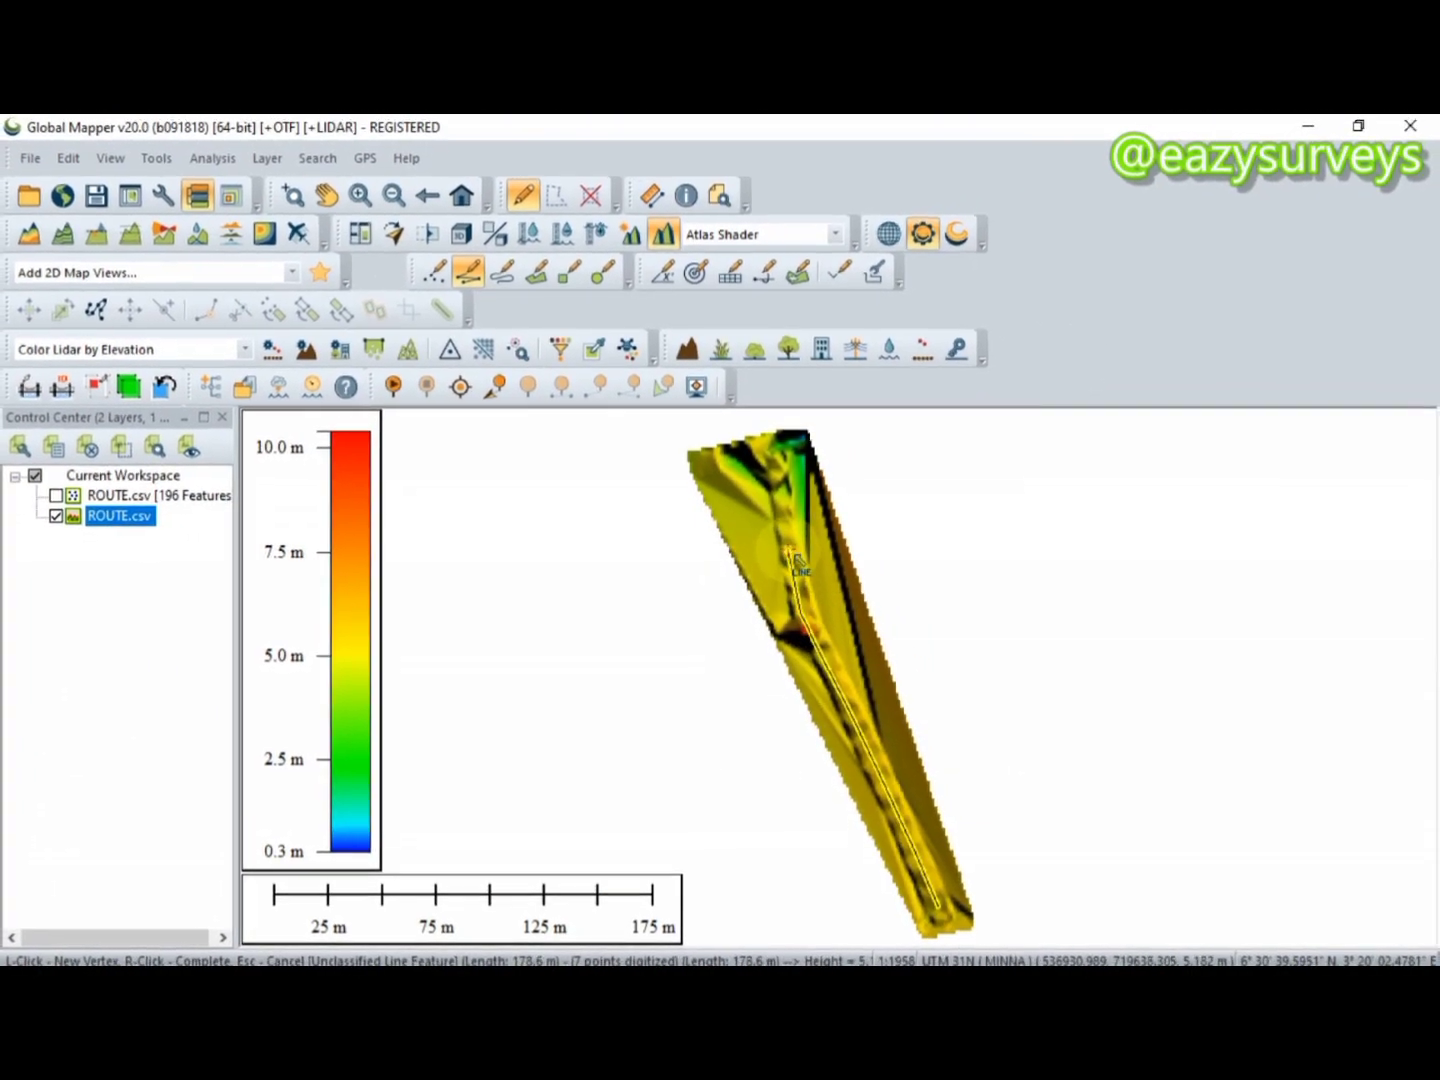
click(788, 494)
click(773, 454)
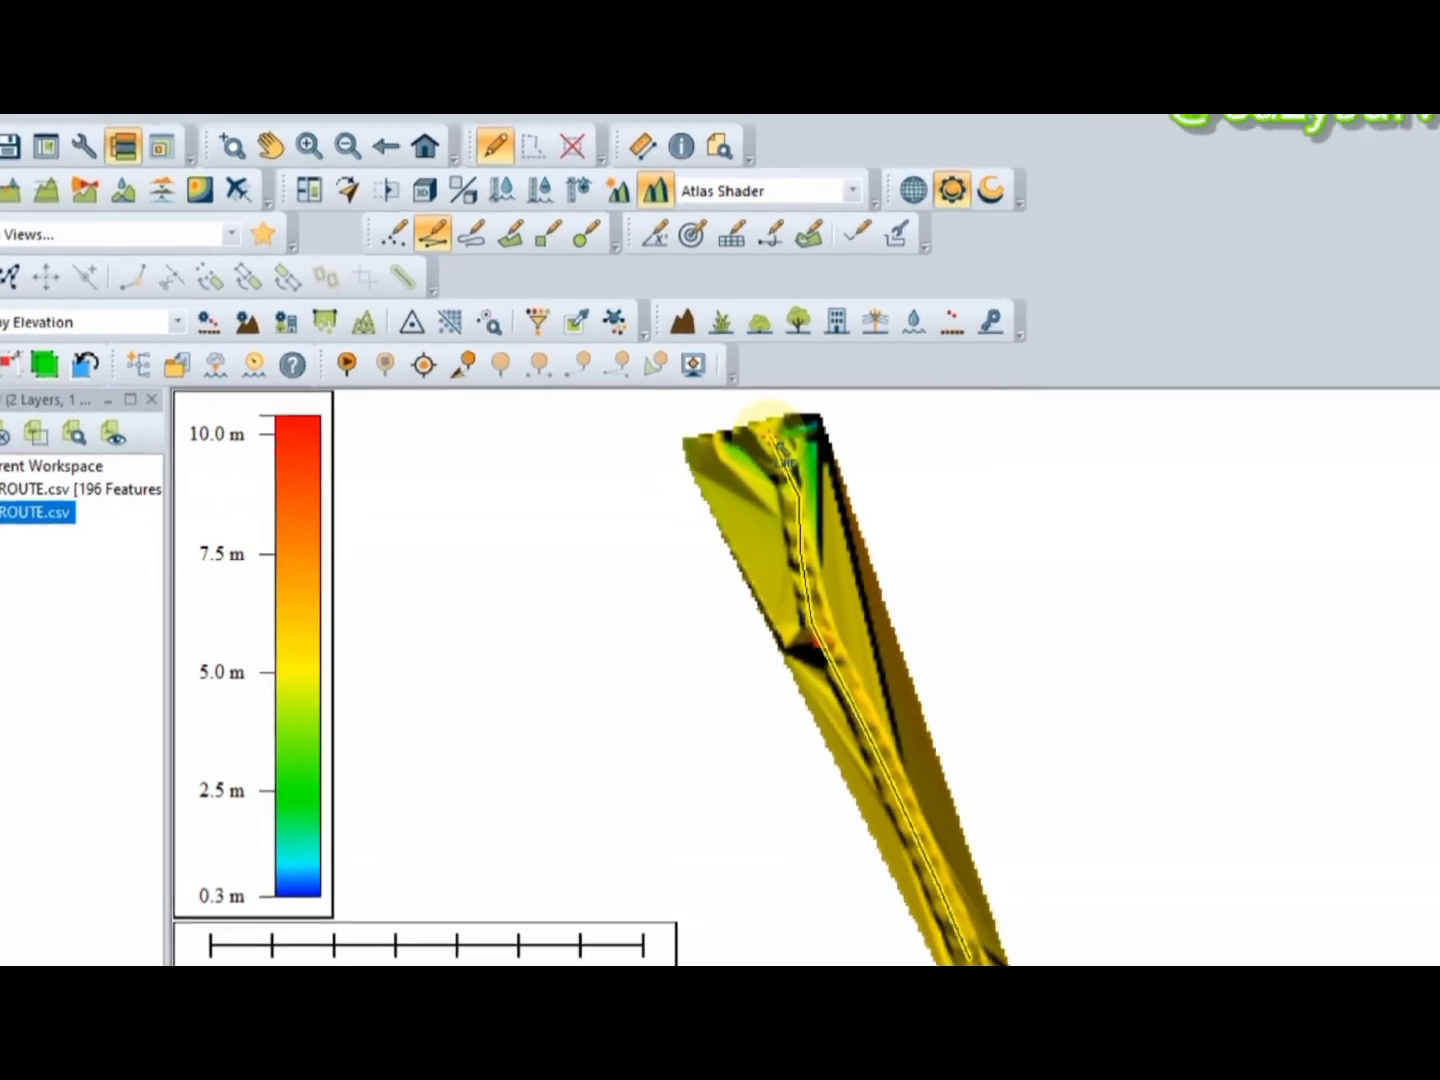
Complete the digitized line and name it FLIGHT PATH, keeping the Unclassified Line Feature type
right_click(778, 425)
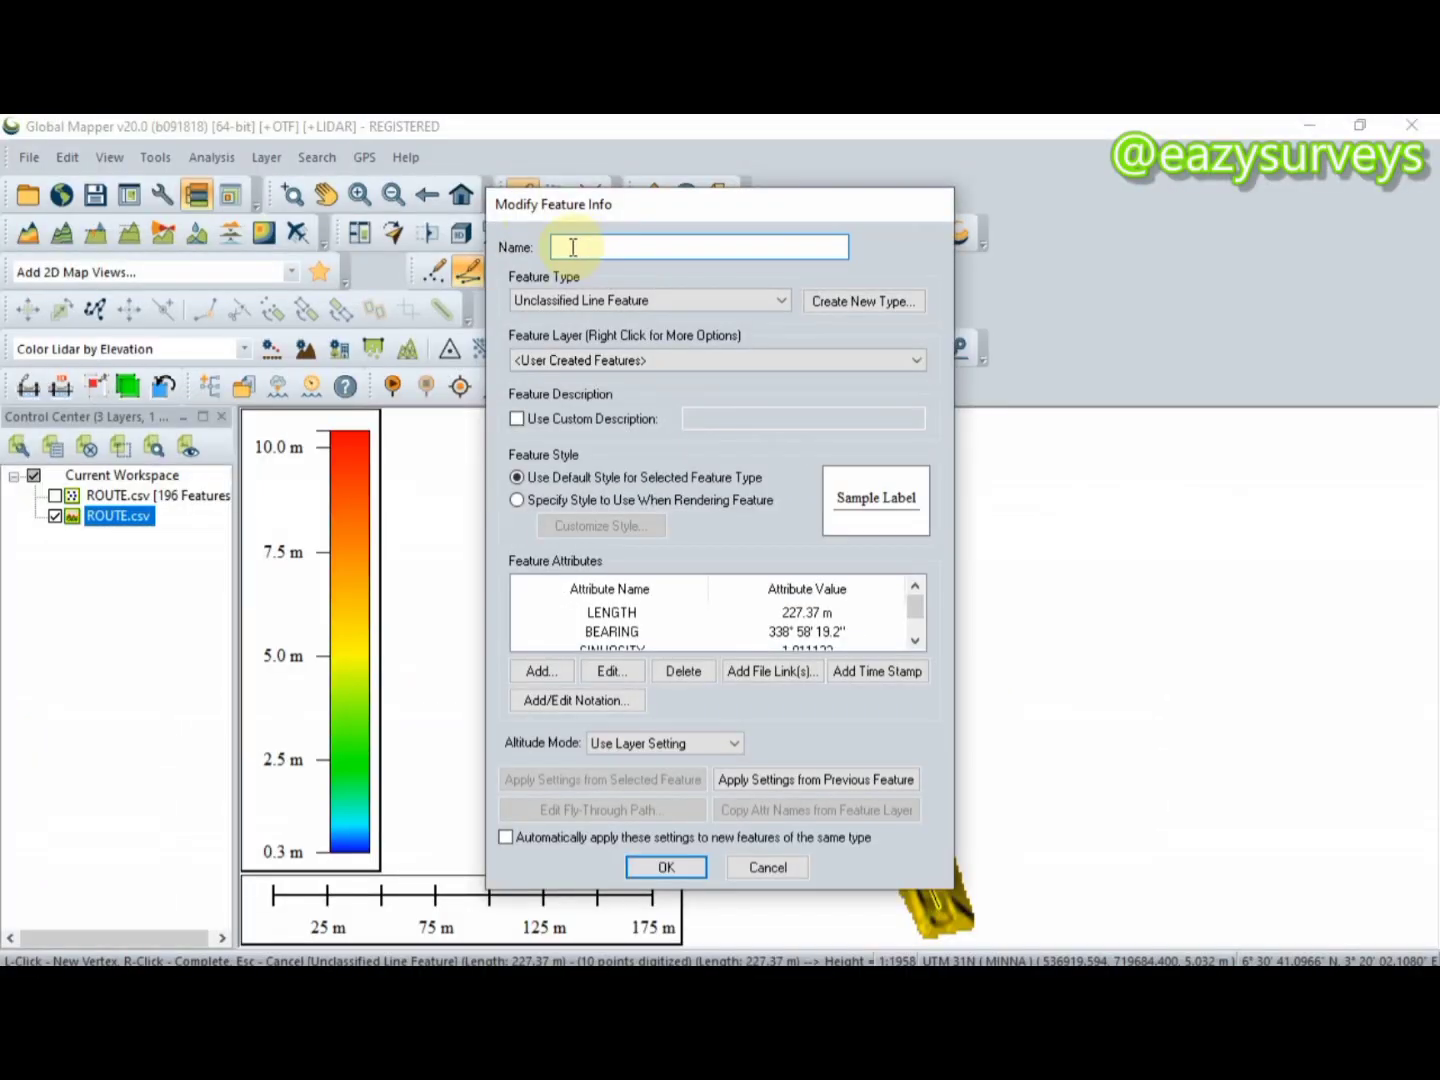
text(FLIGHT PATH)
click(663, 868)
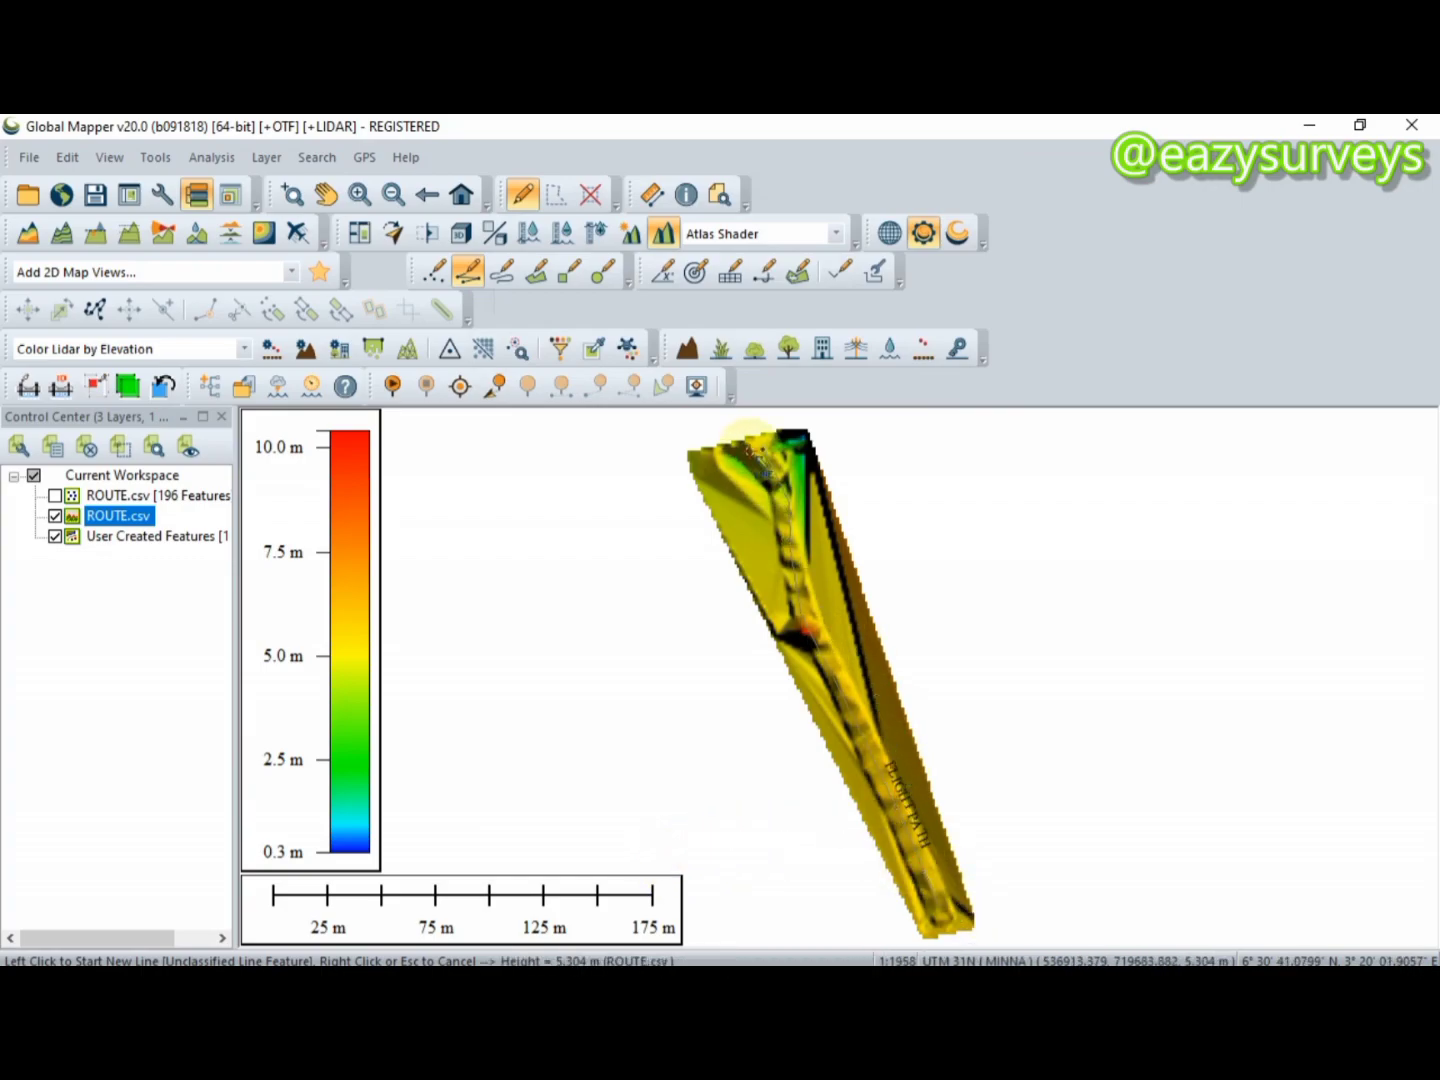
Set the flight path's fly-through duration to 20 seconds and generate its fly-through data
click(295, 235)
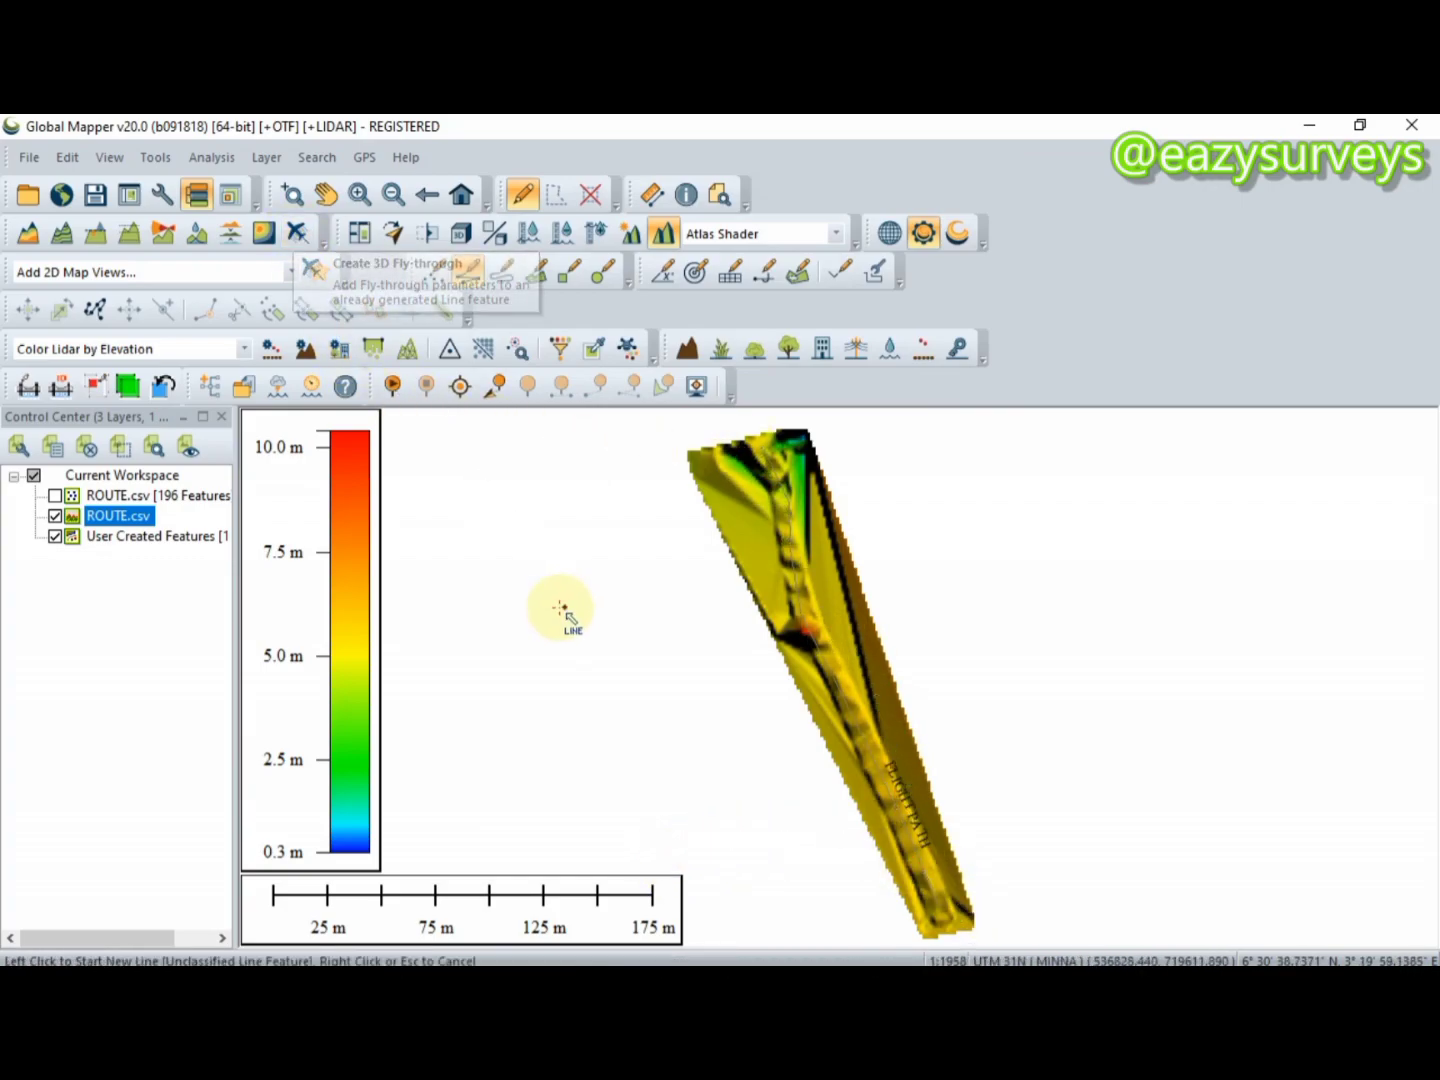
click(296, 233)
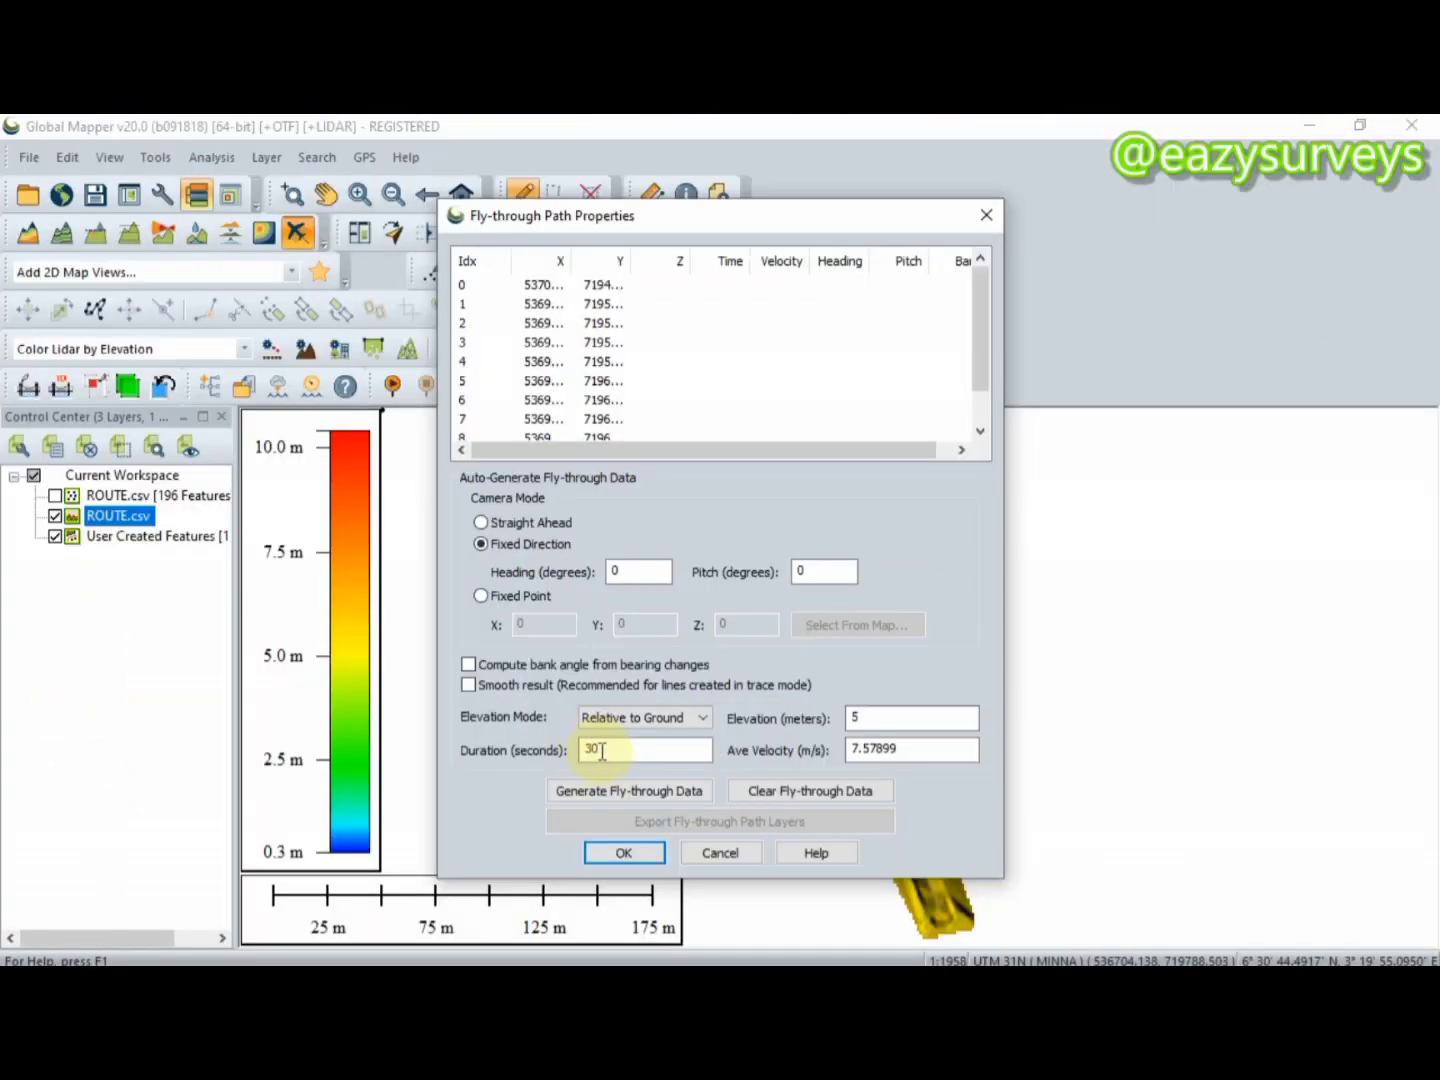
double_click(599, 749)
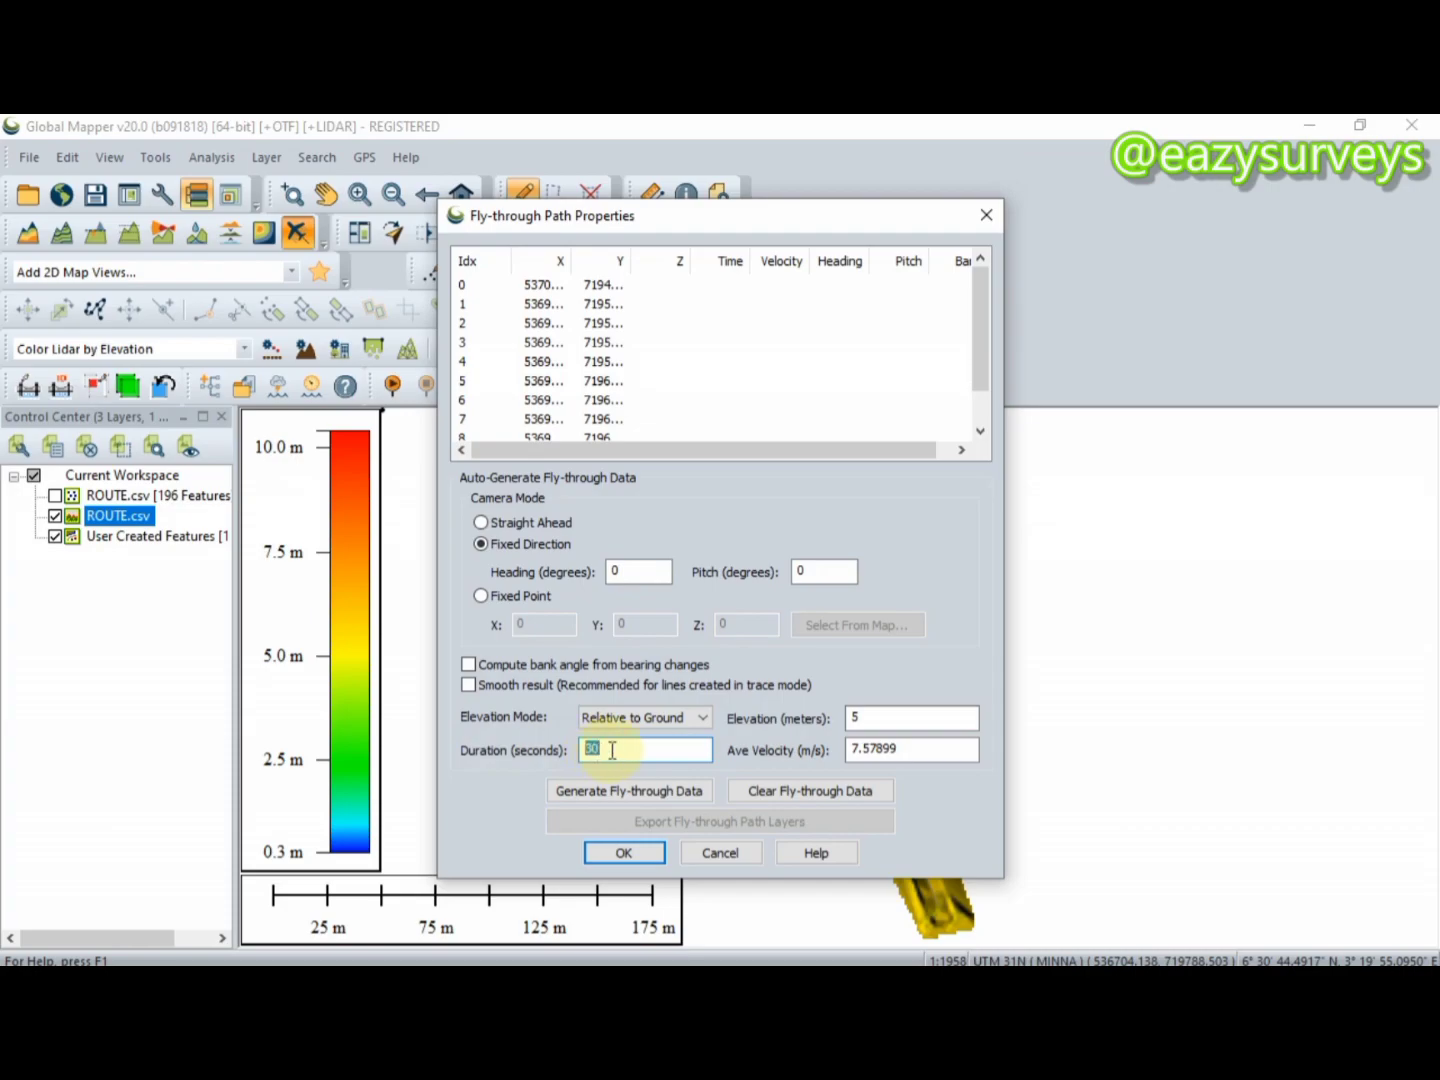
click(861, 719)
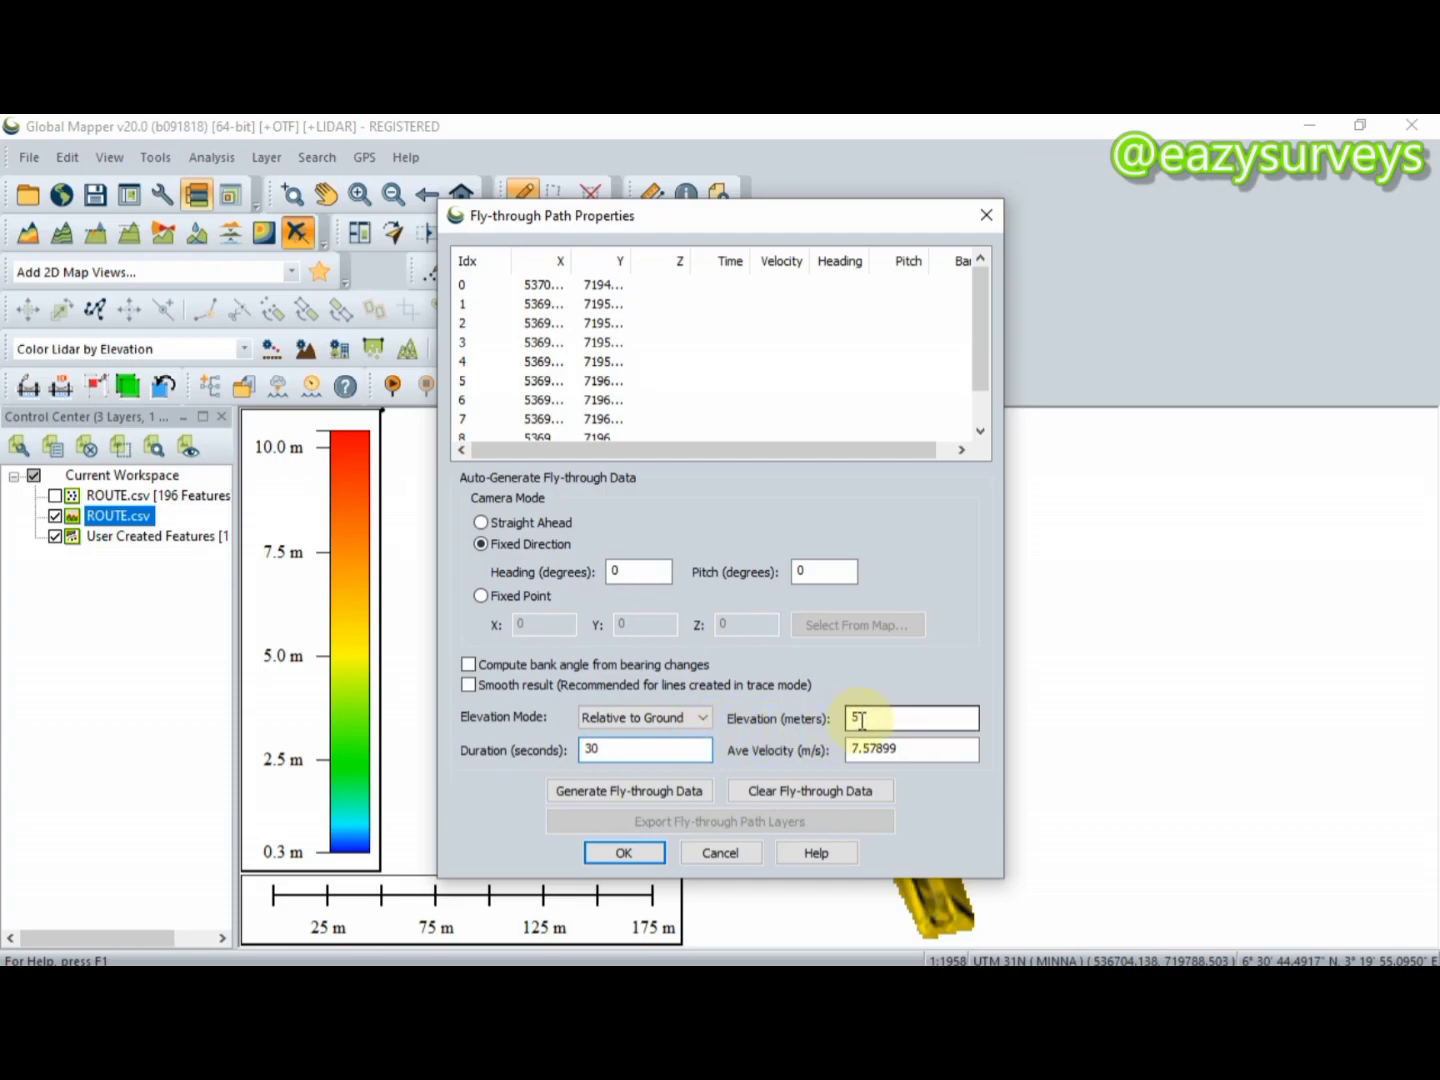
double_click(852, 718)
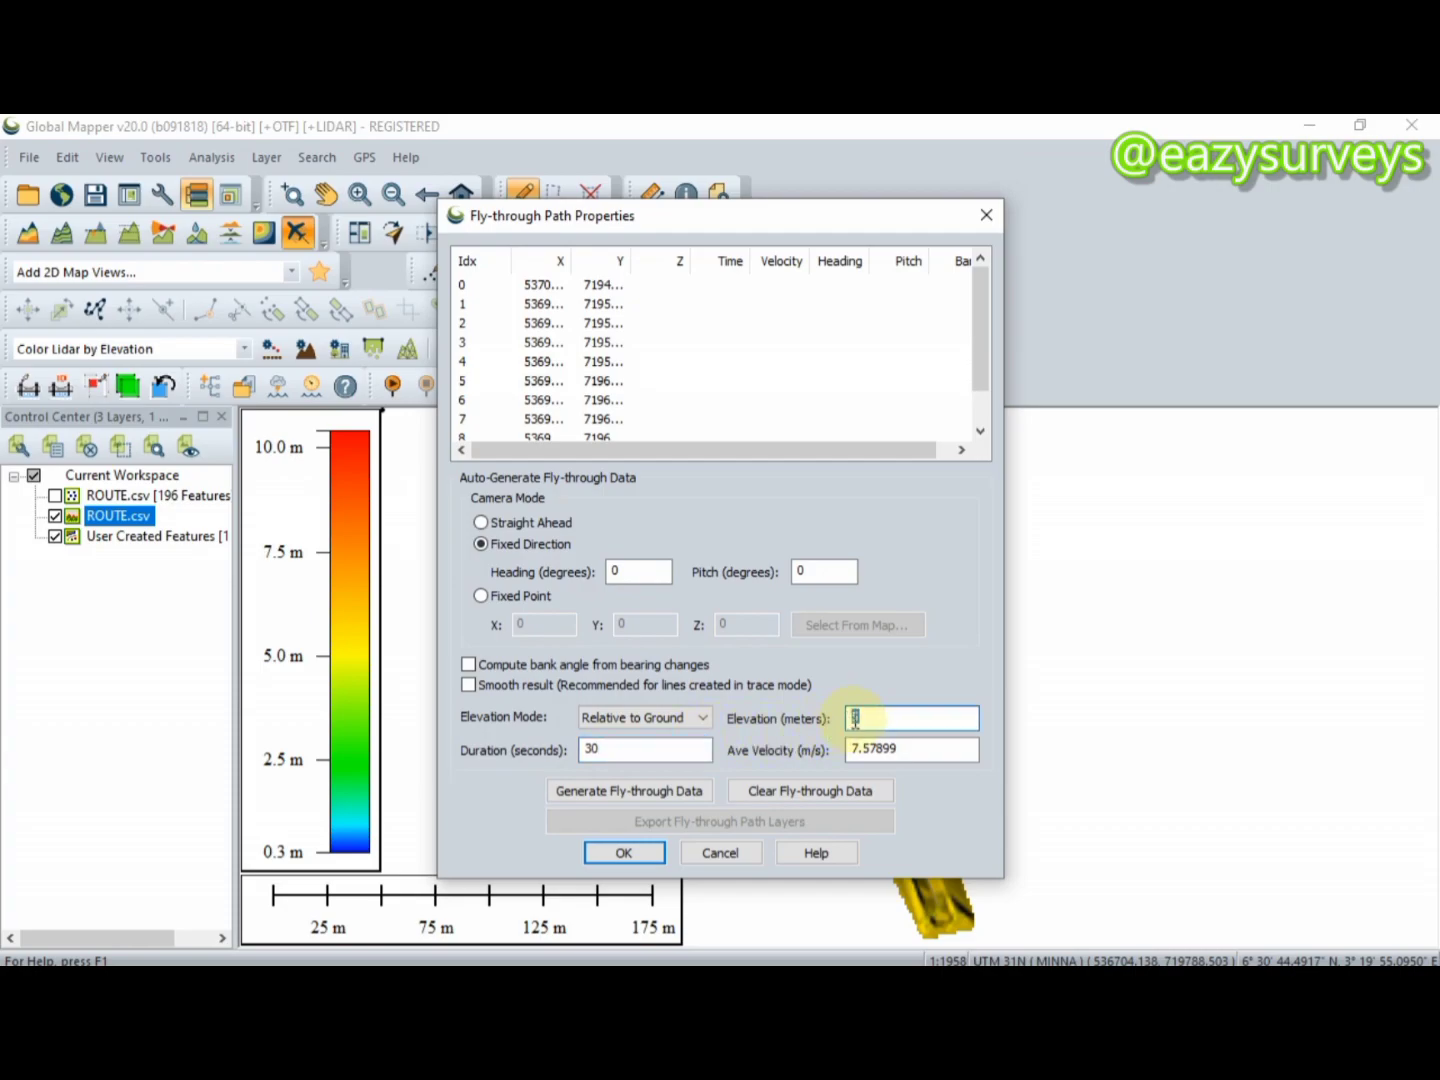
text(8)
click(598, 750)
drag(599, 750, 571, 762)
text(20)
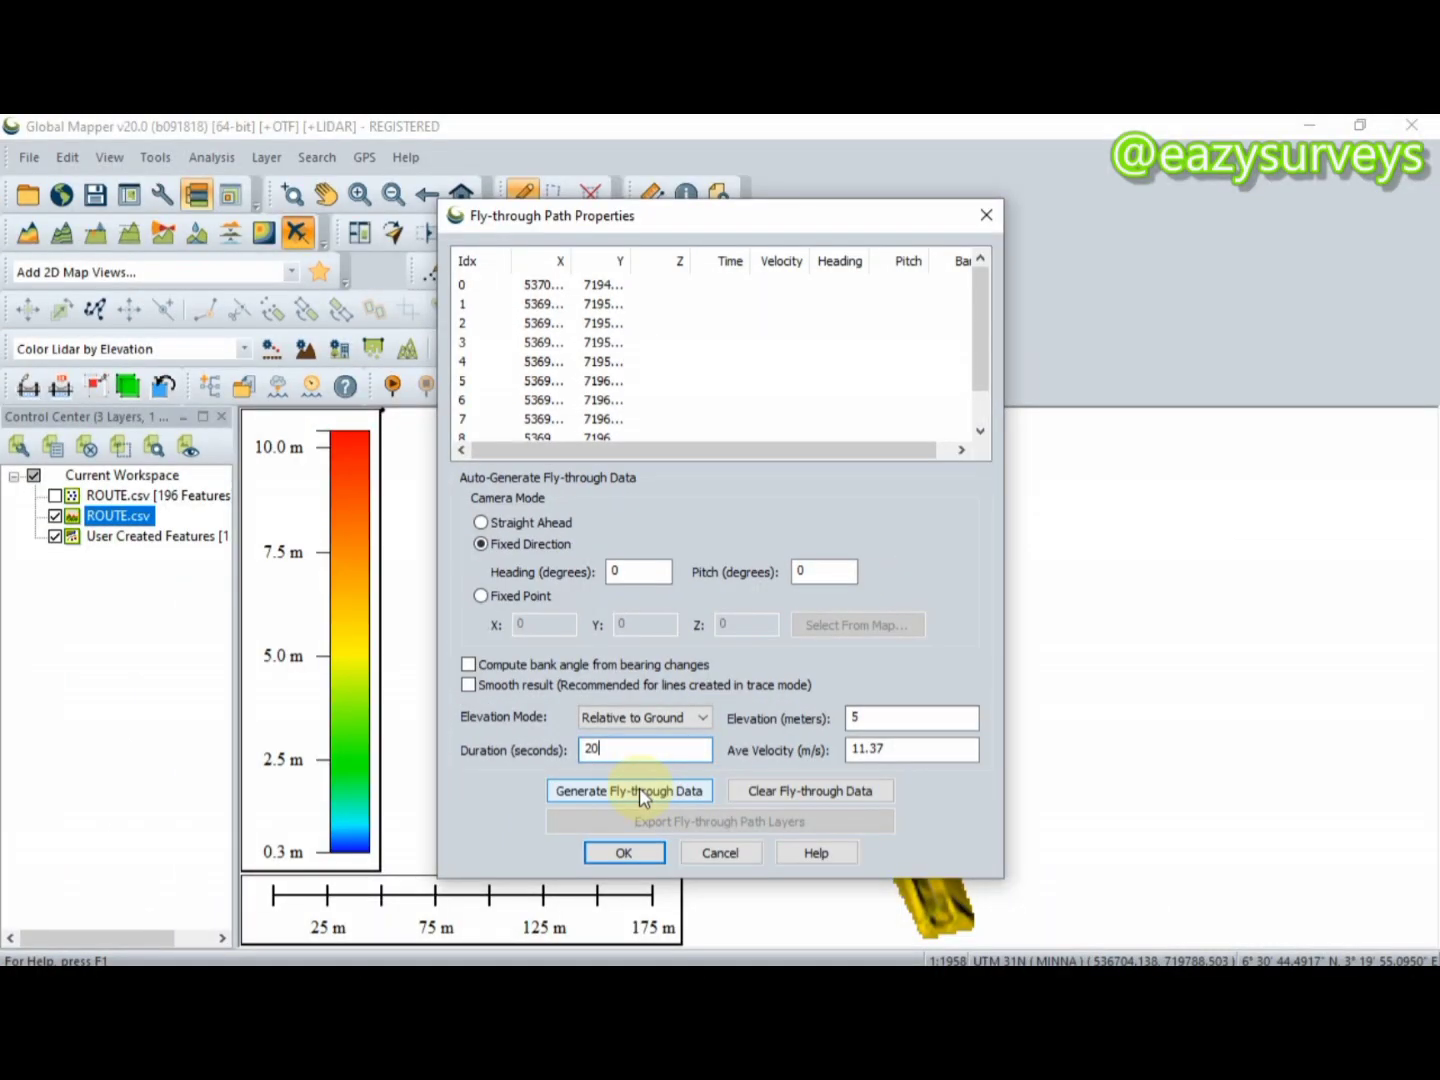
click(639, 789)
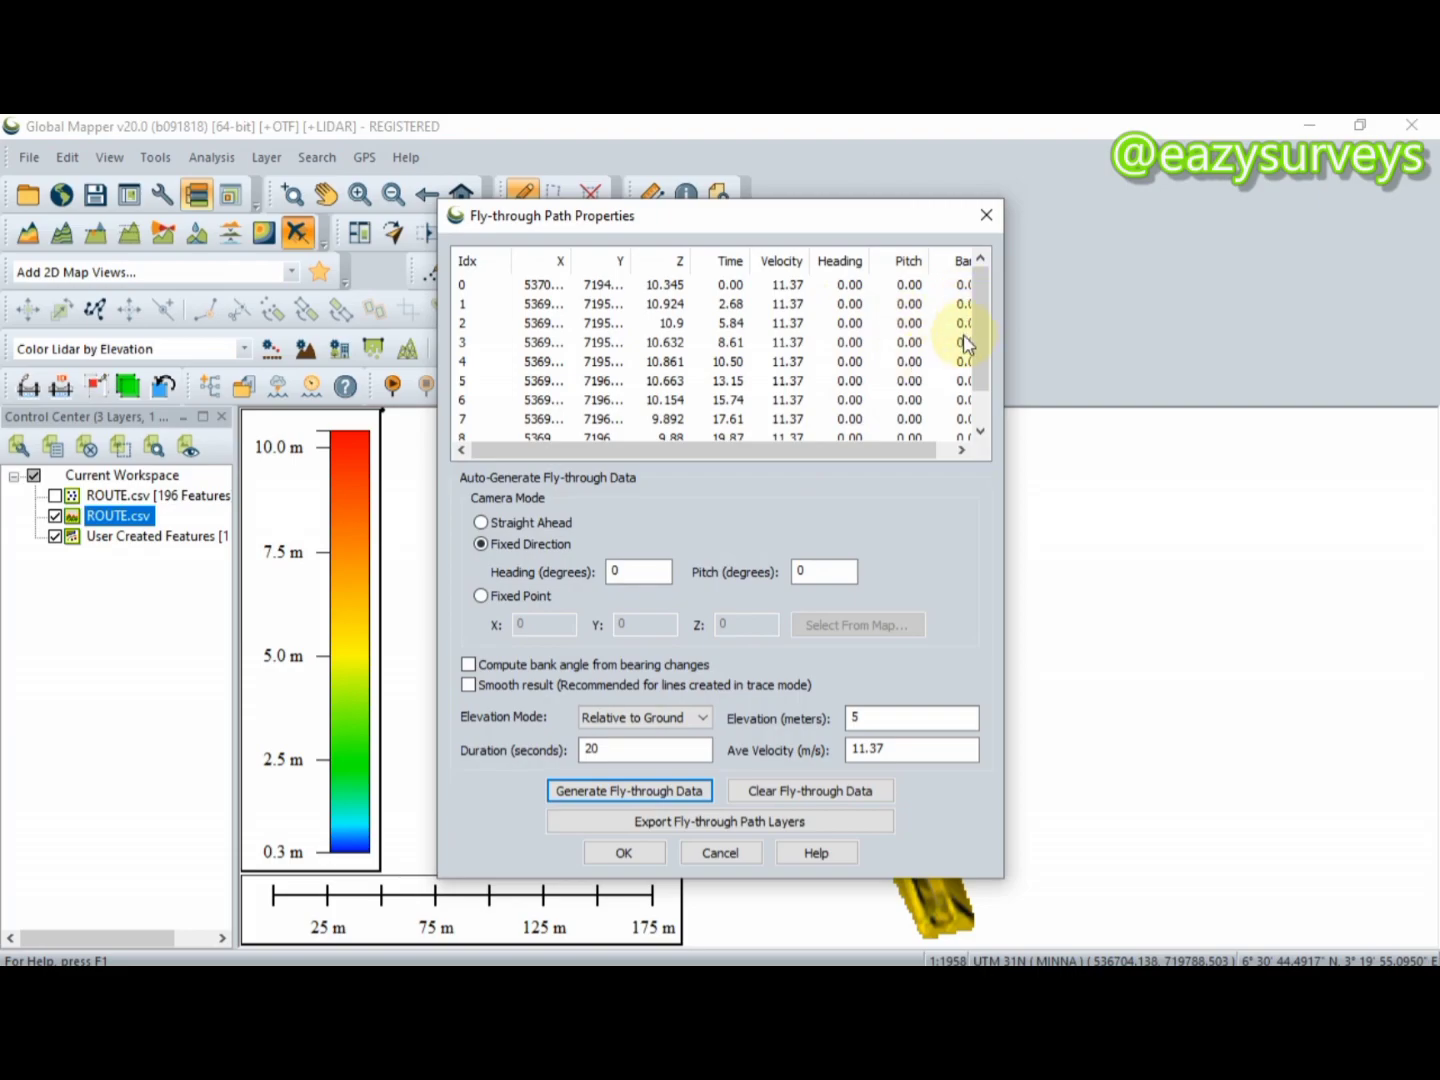
click(626, 852)
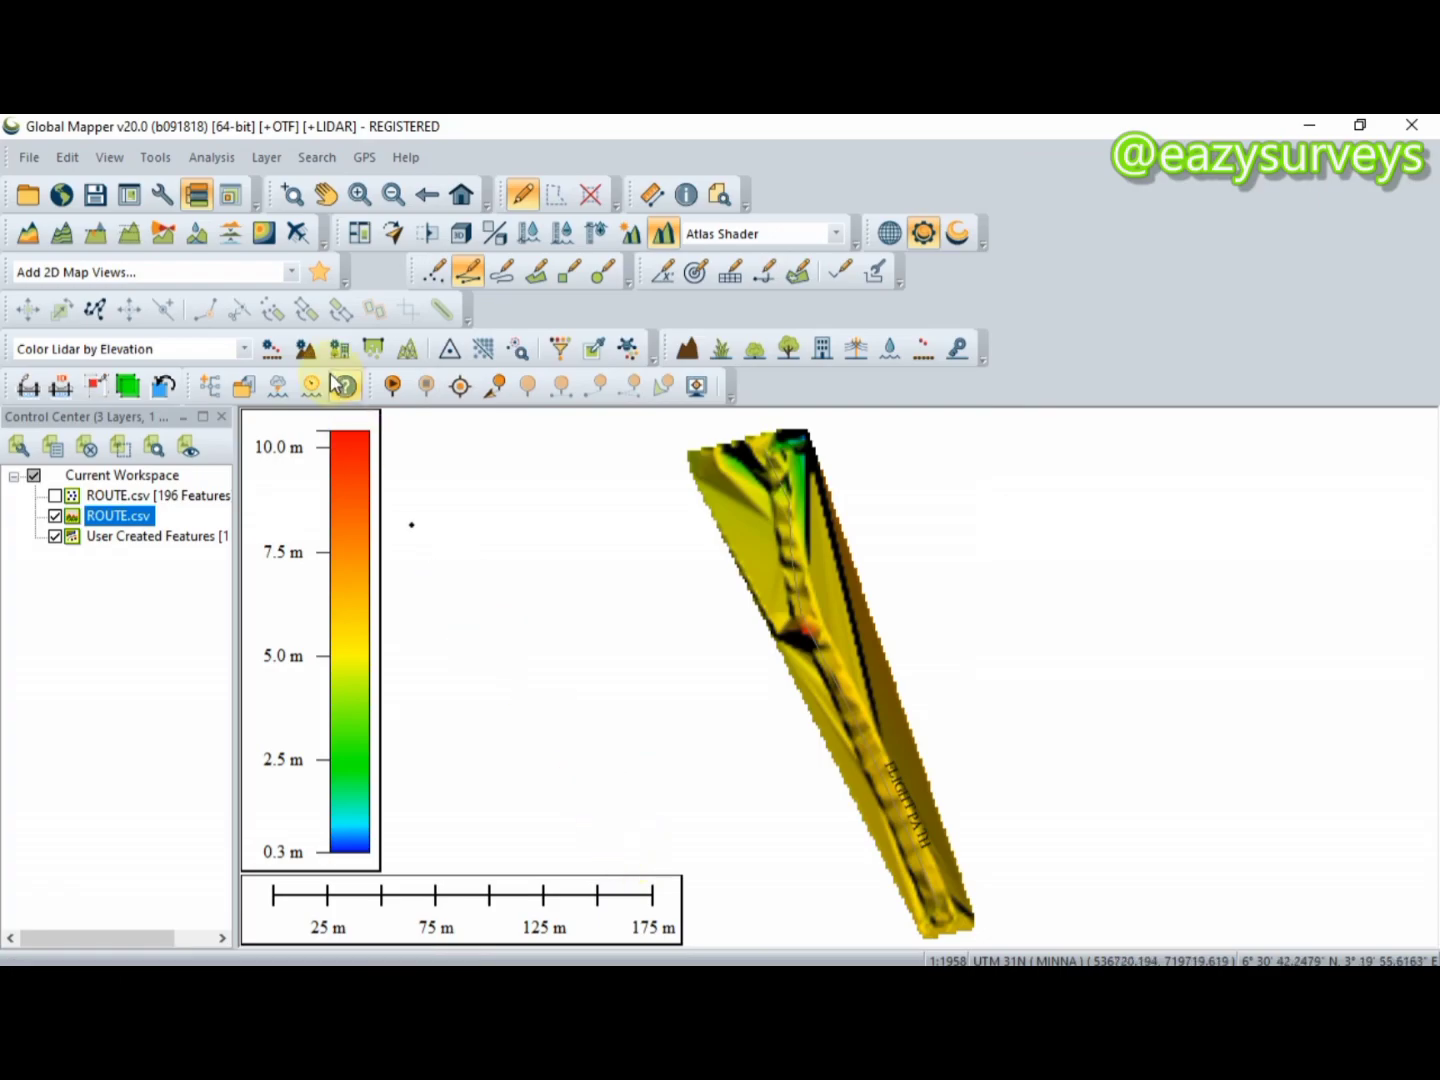
Show the route terrain in the 3D Viewer
click(462, 236)
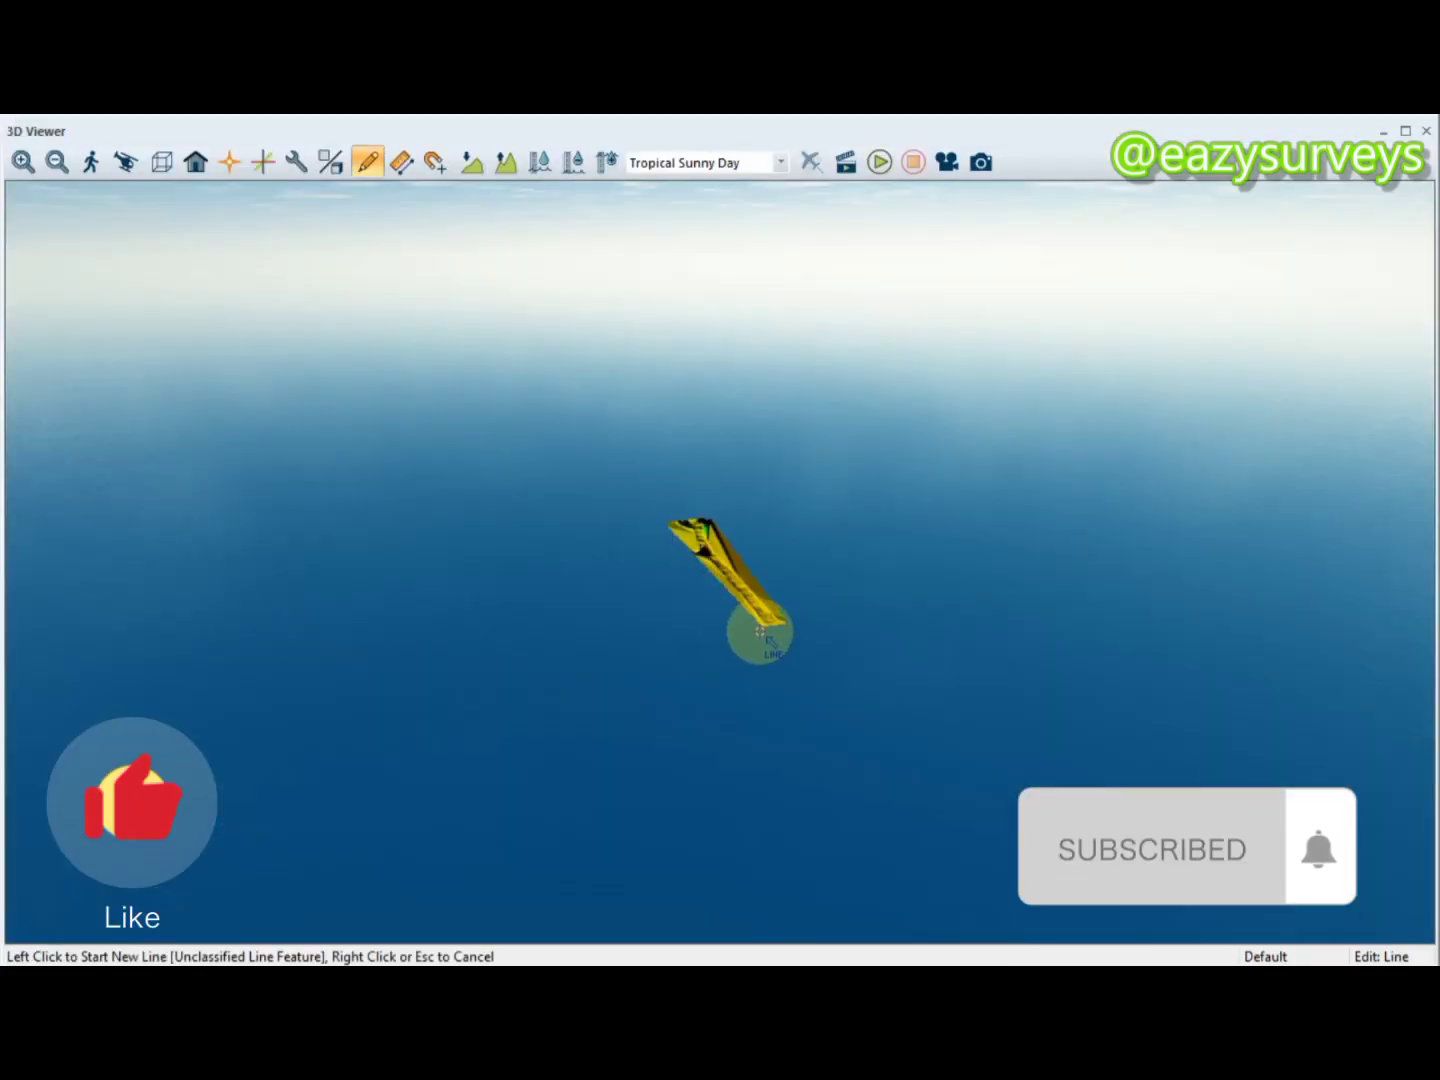
scroll(757, 635, up, 5)
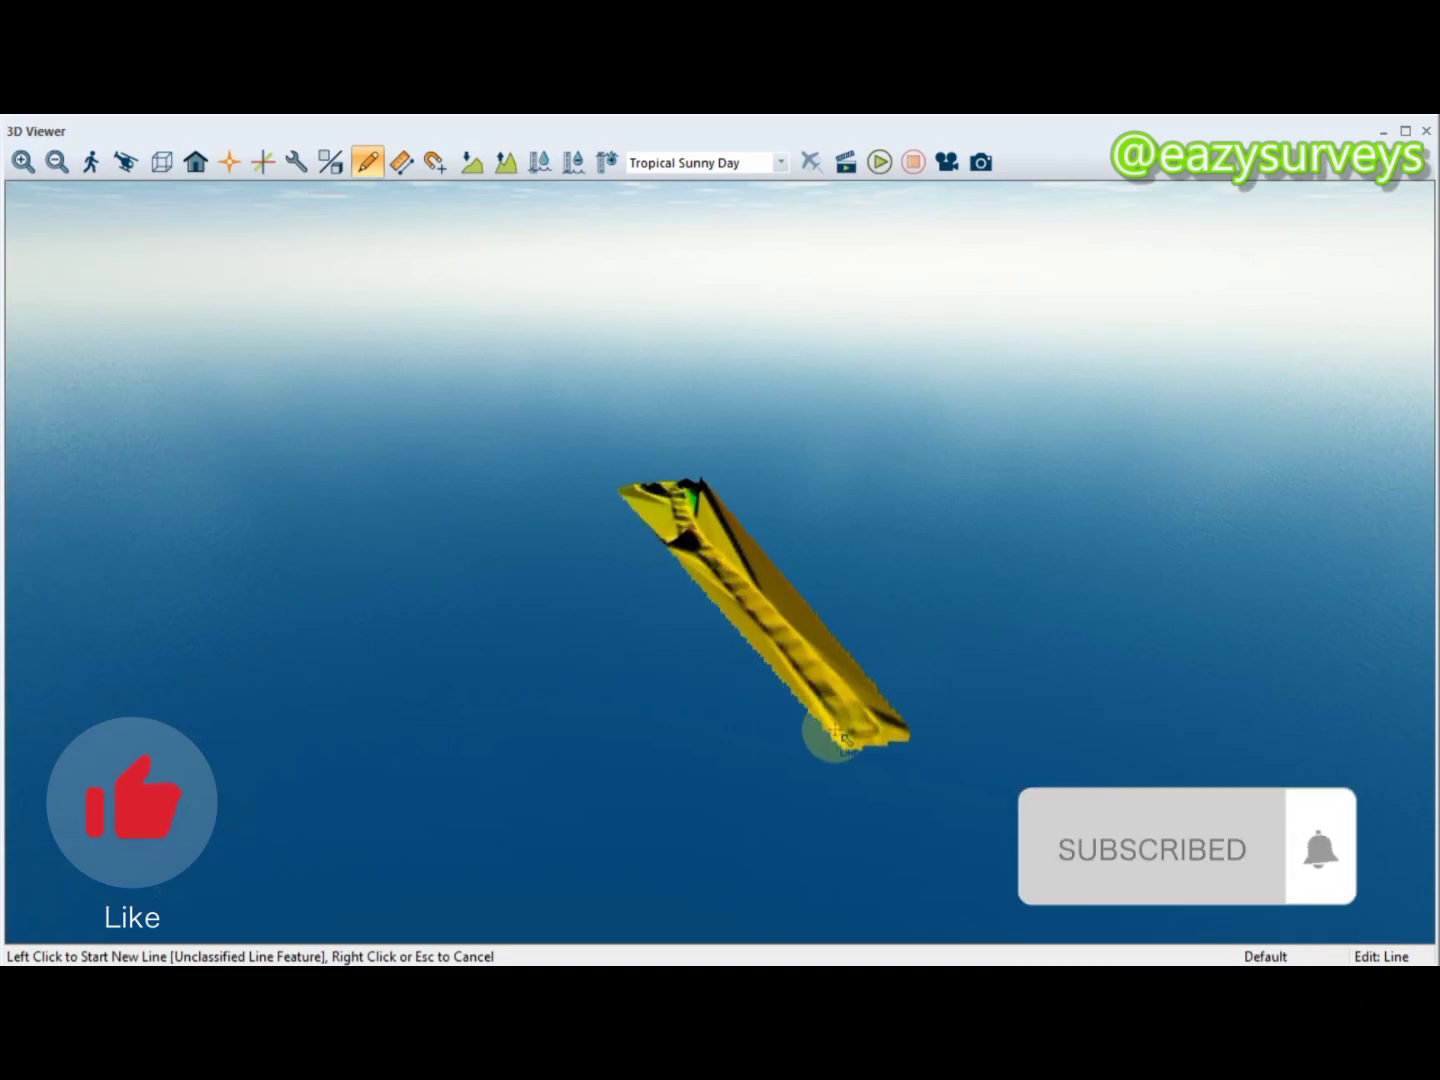
scroll(832, 737, up, 2)
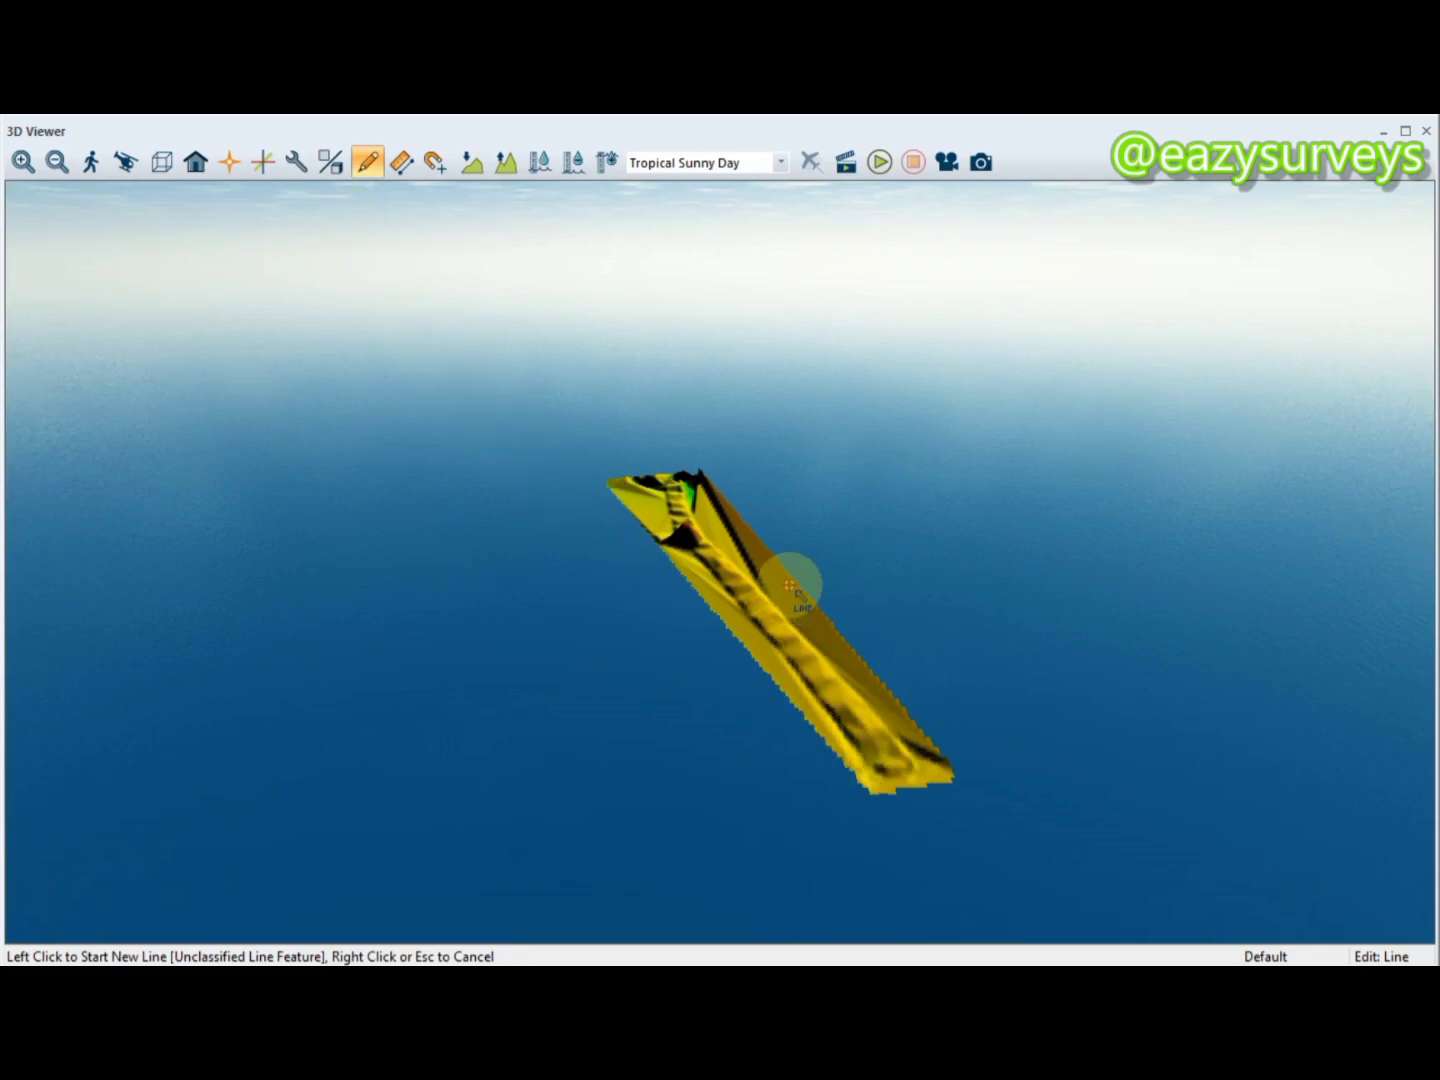
Set the onscreen notification duration to 20 seconds in the 3D view properties and apply it
click(295, 163)
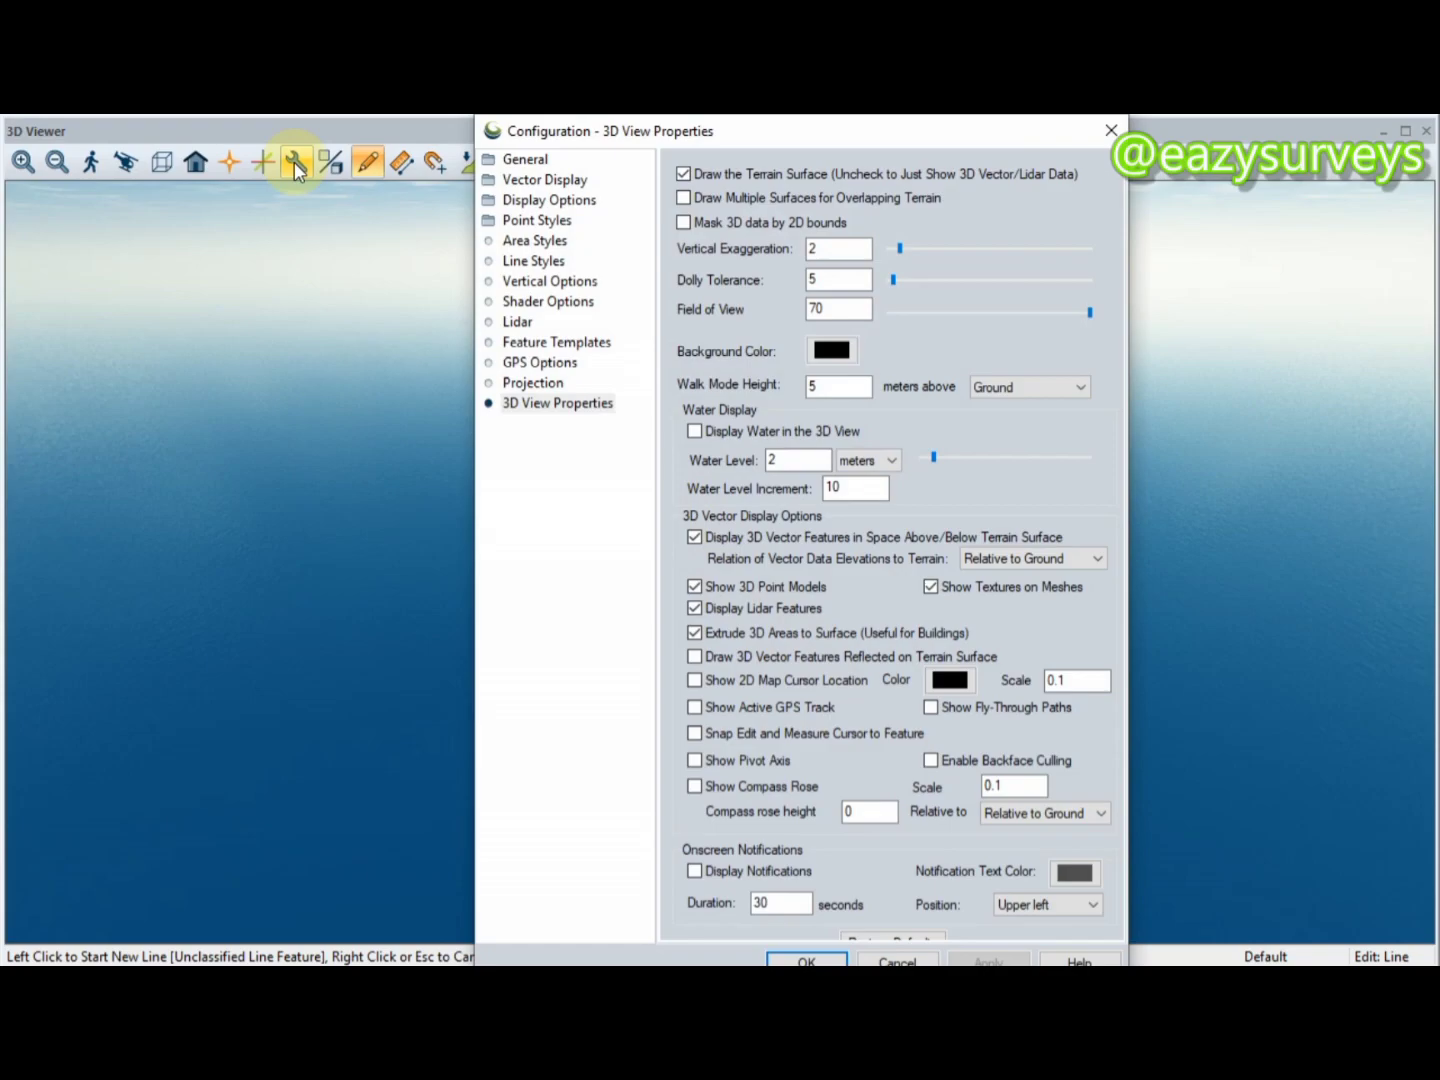
double_click(811, 248)
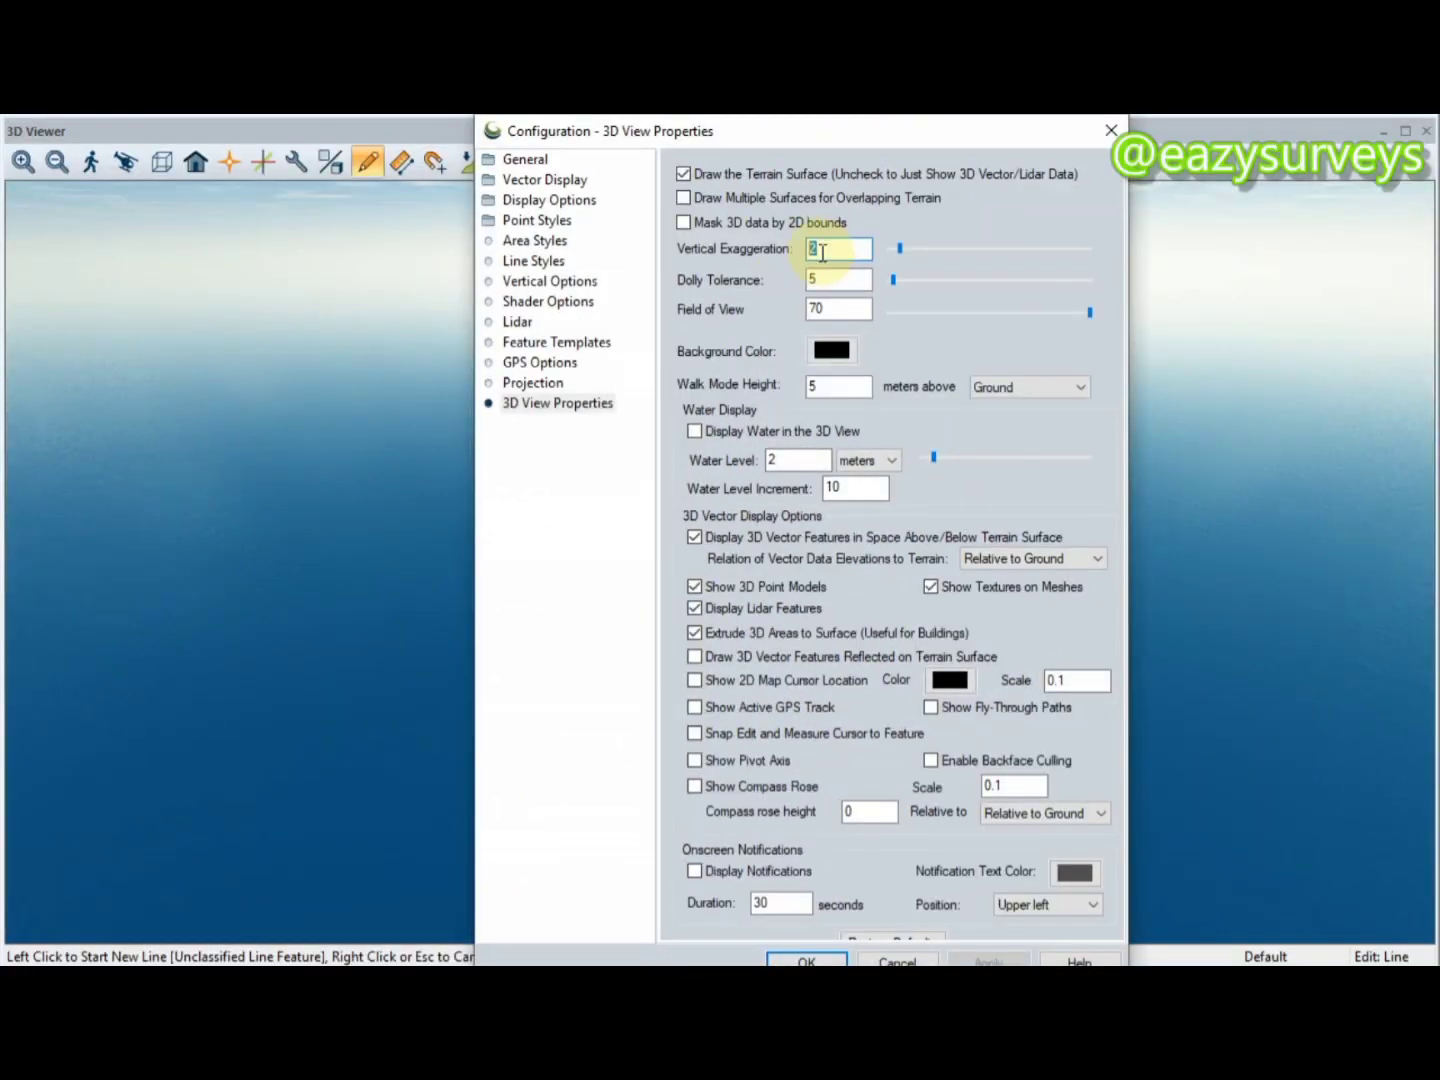
drag(820, 129, 361, 124)
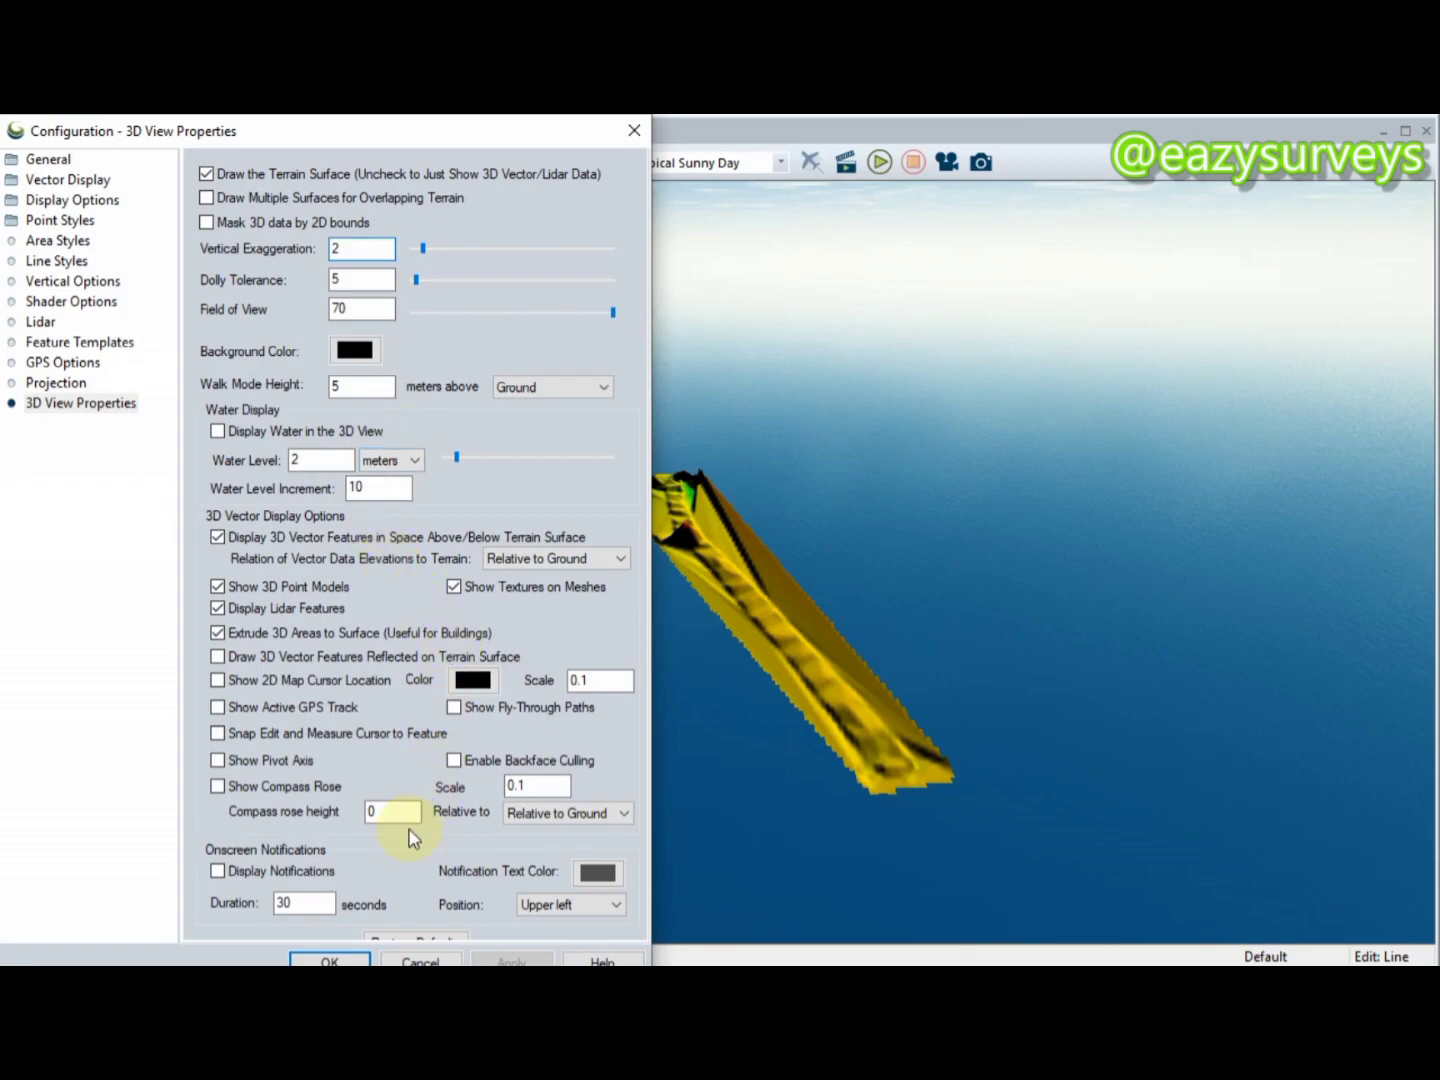
double_click(285, 903)
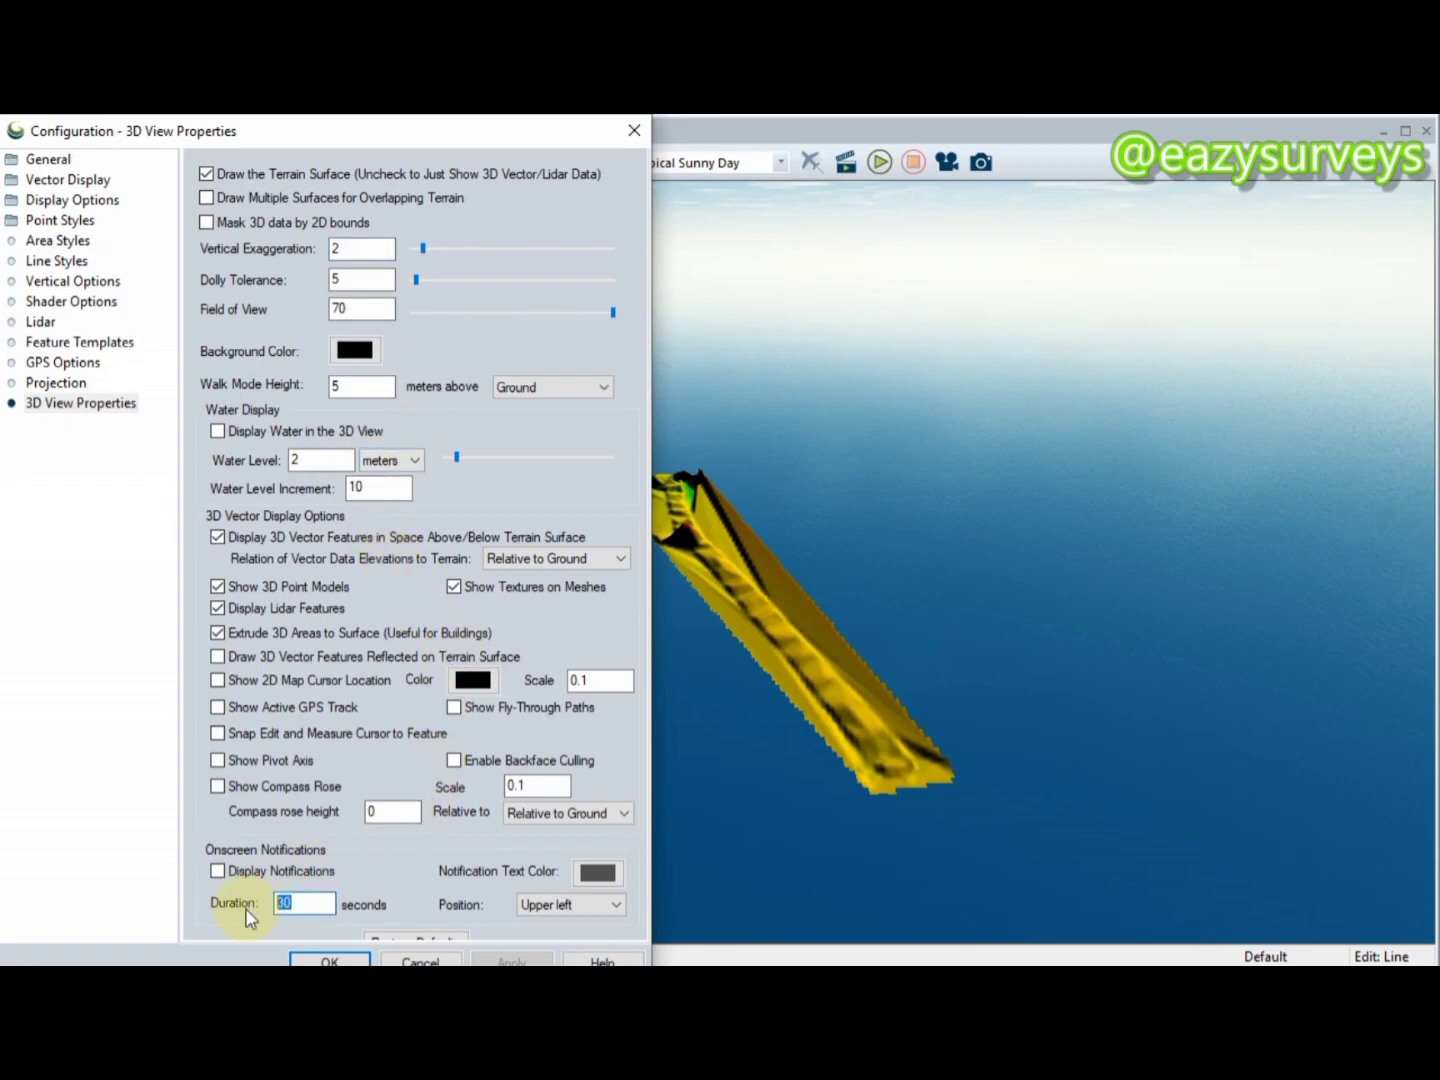
text(2)
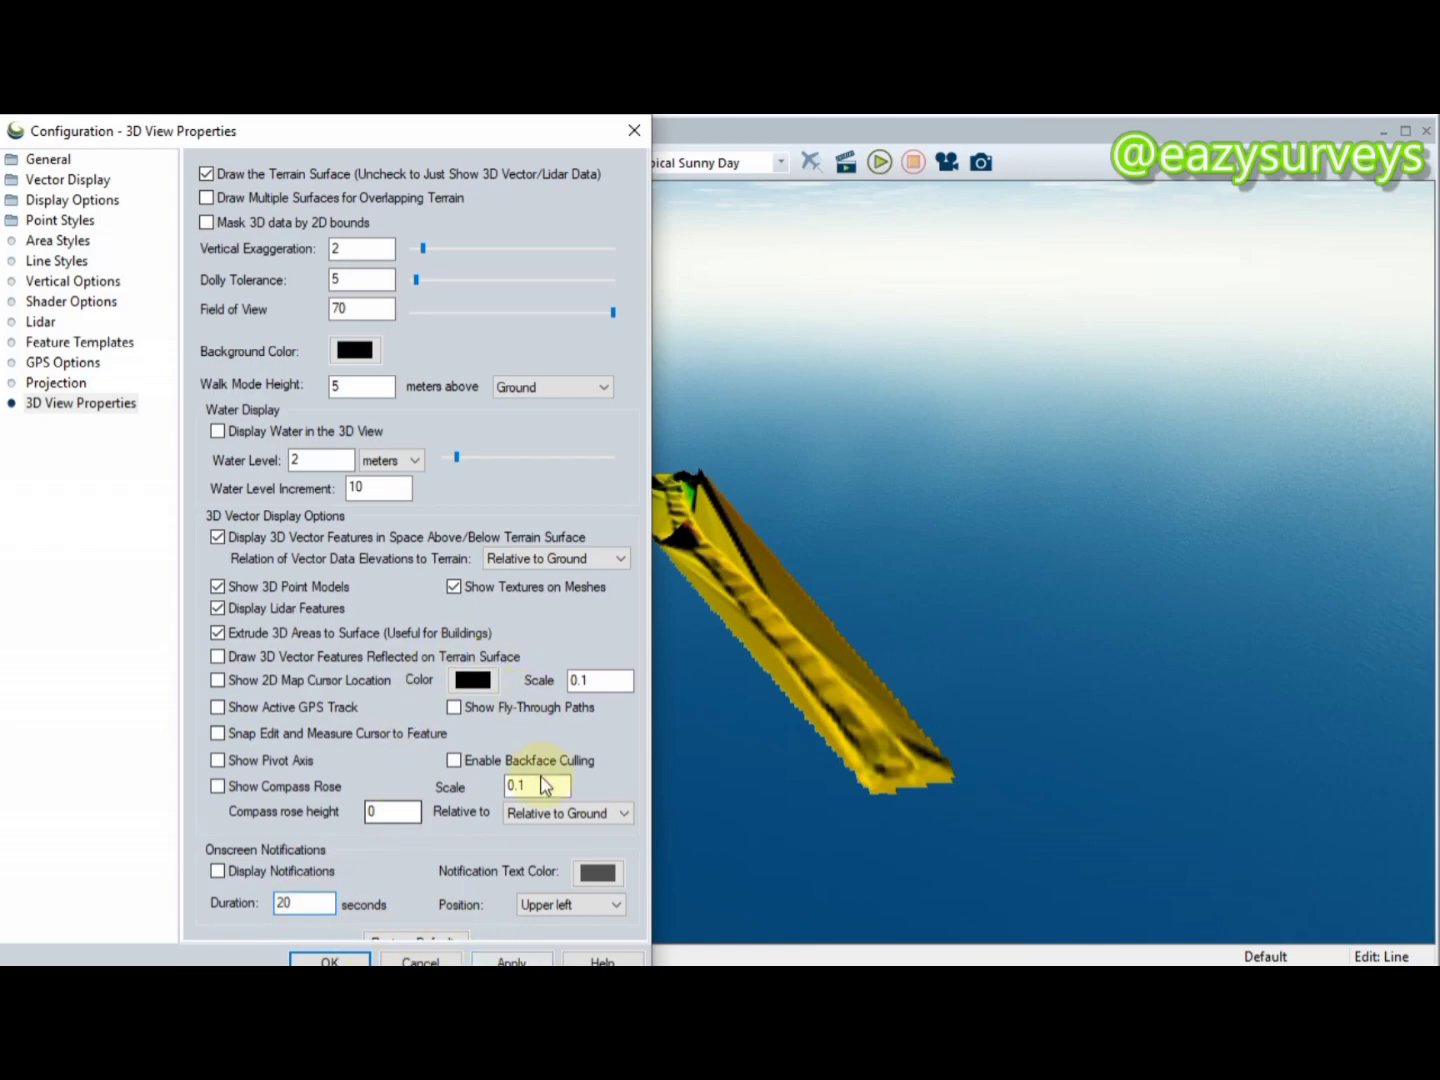
click(520, 962)
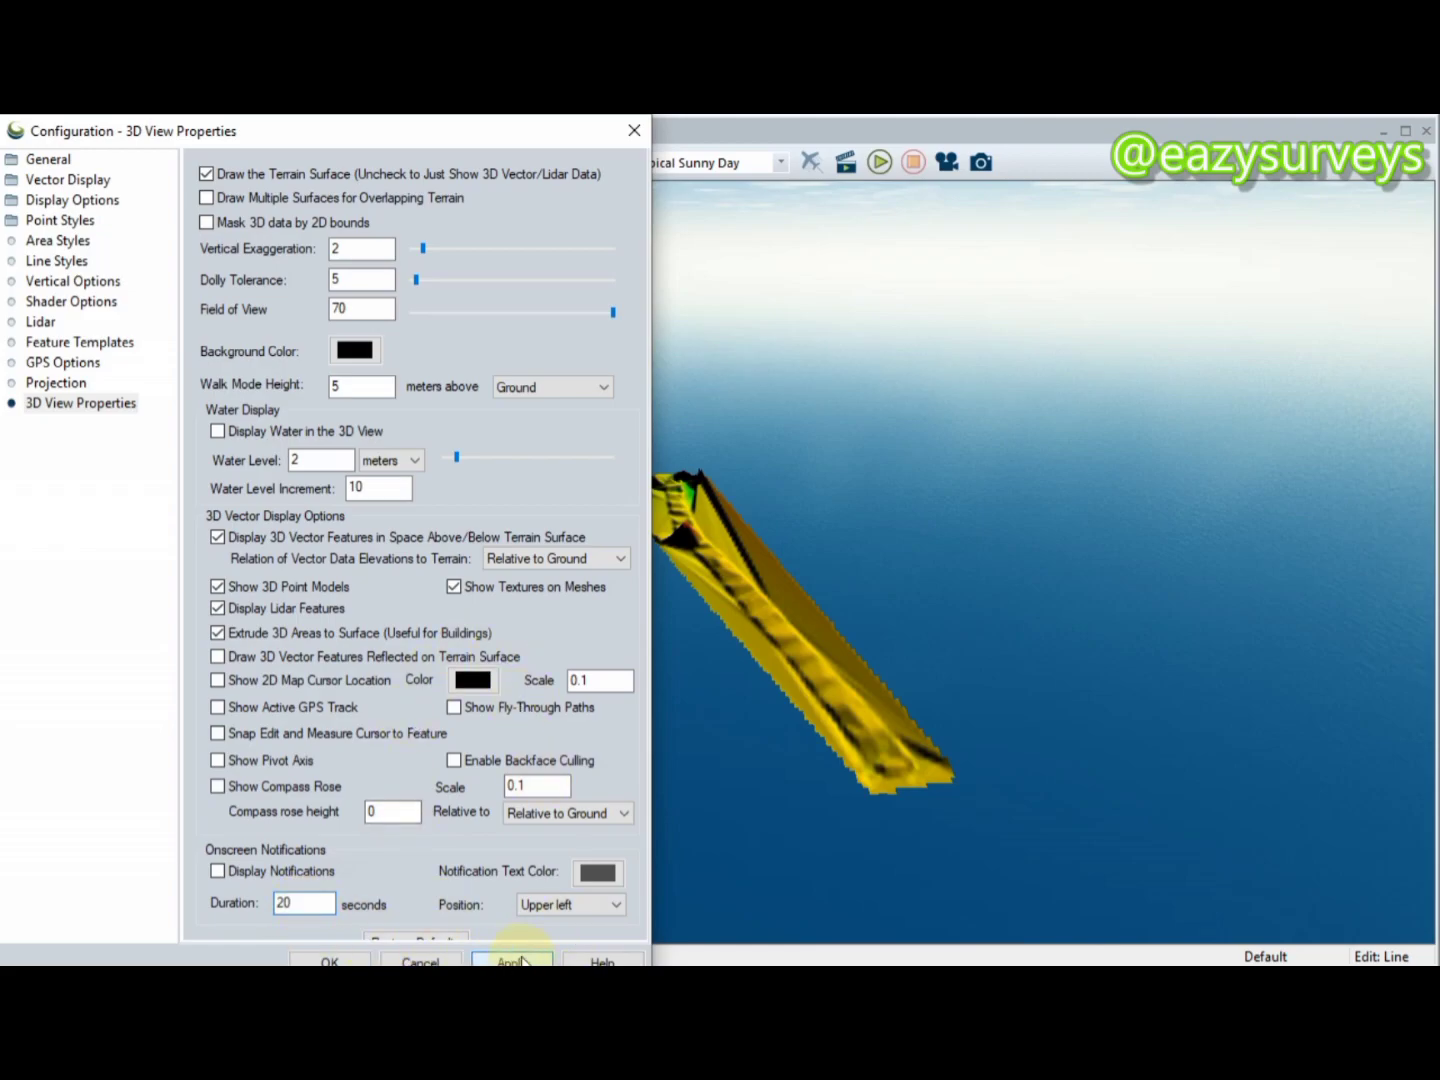
click(329, 960)
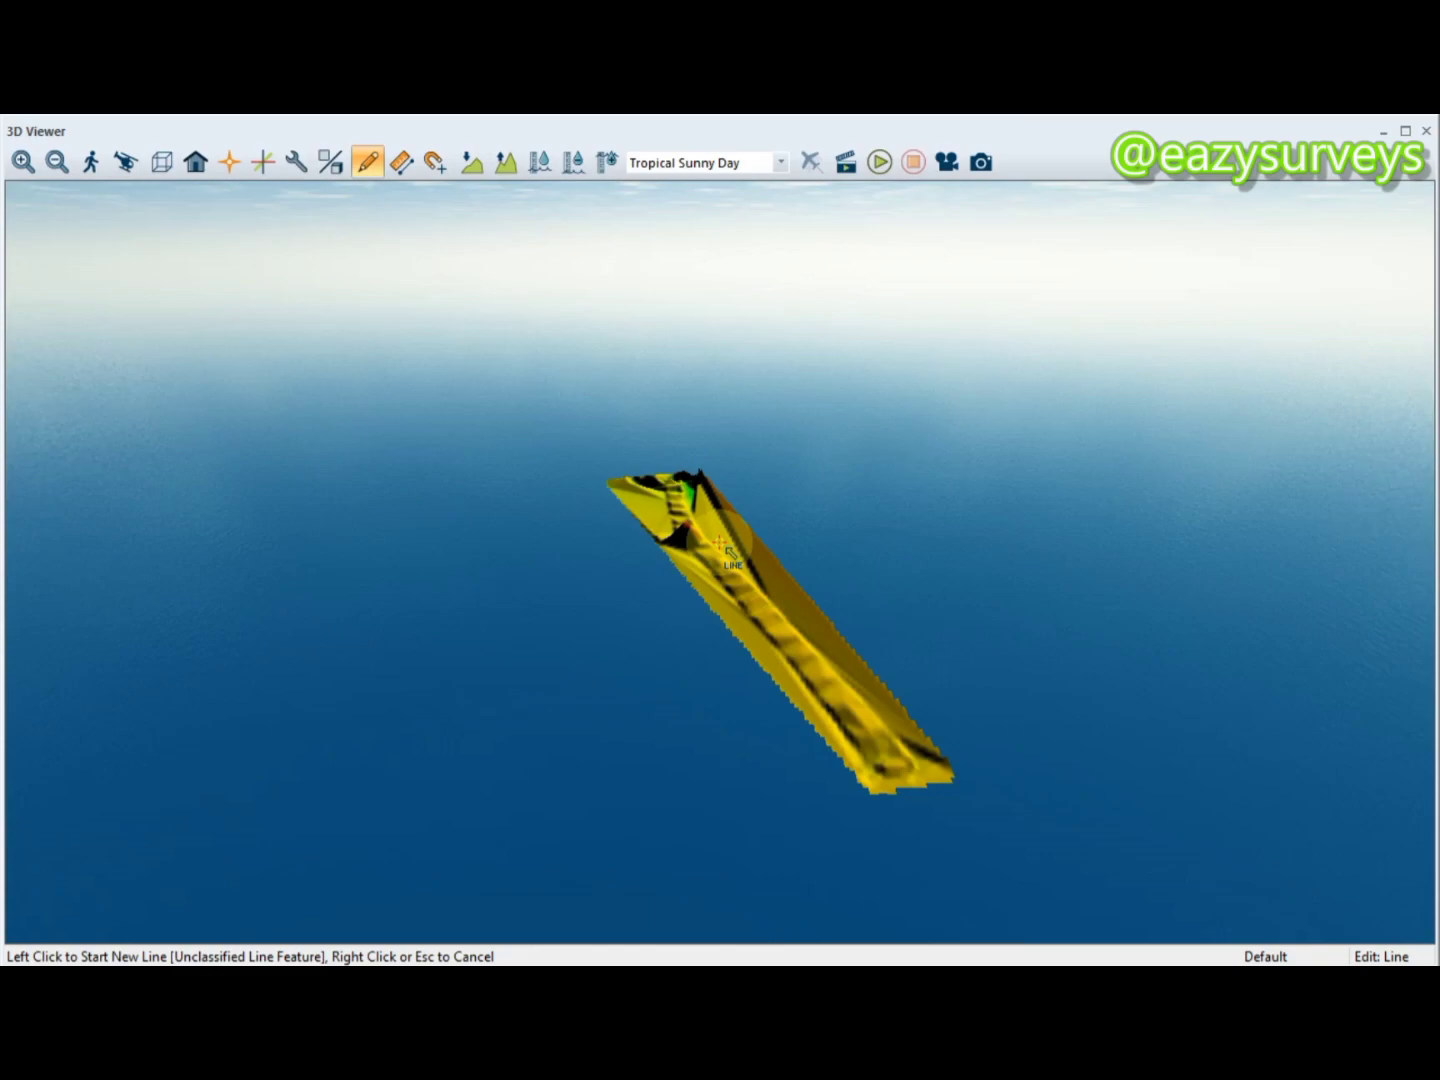
Display the terrain inside a wireframe box on a black background and play the fly-through of all paths
click(161, 163)
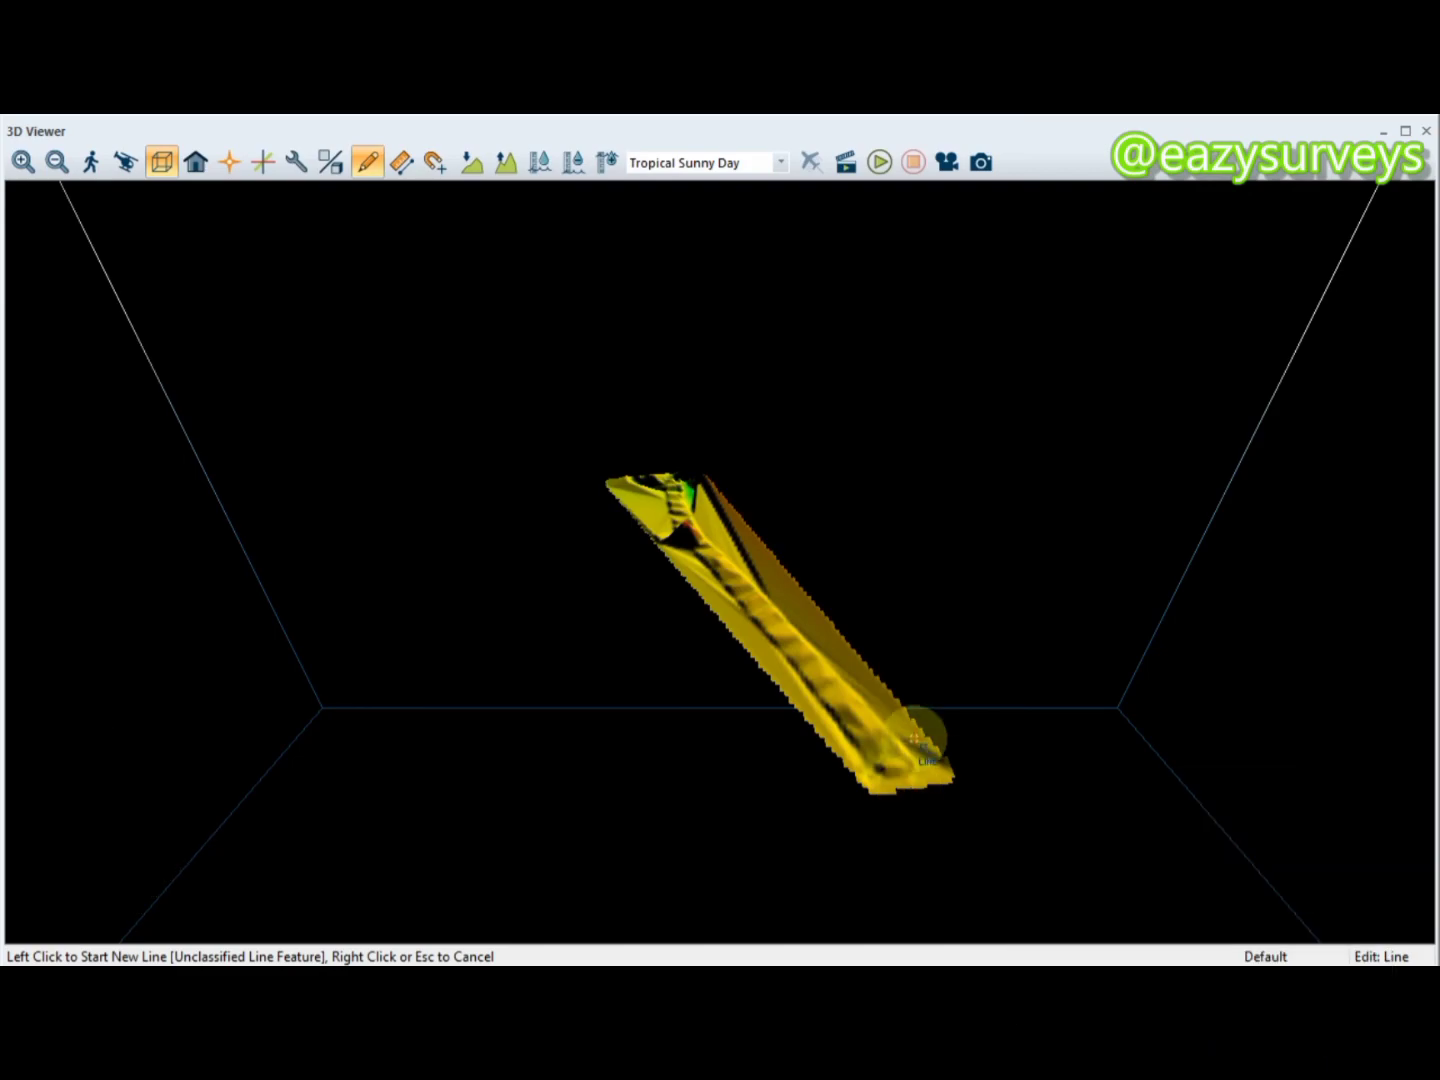
click(880, 162)
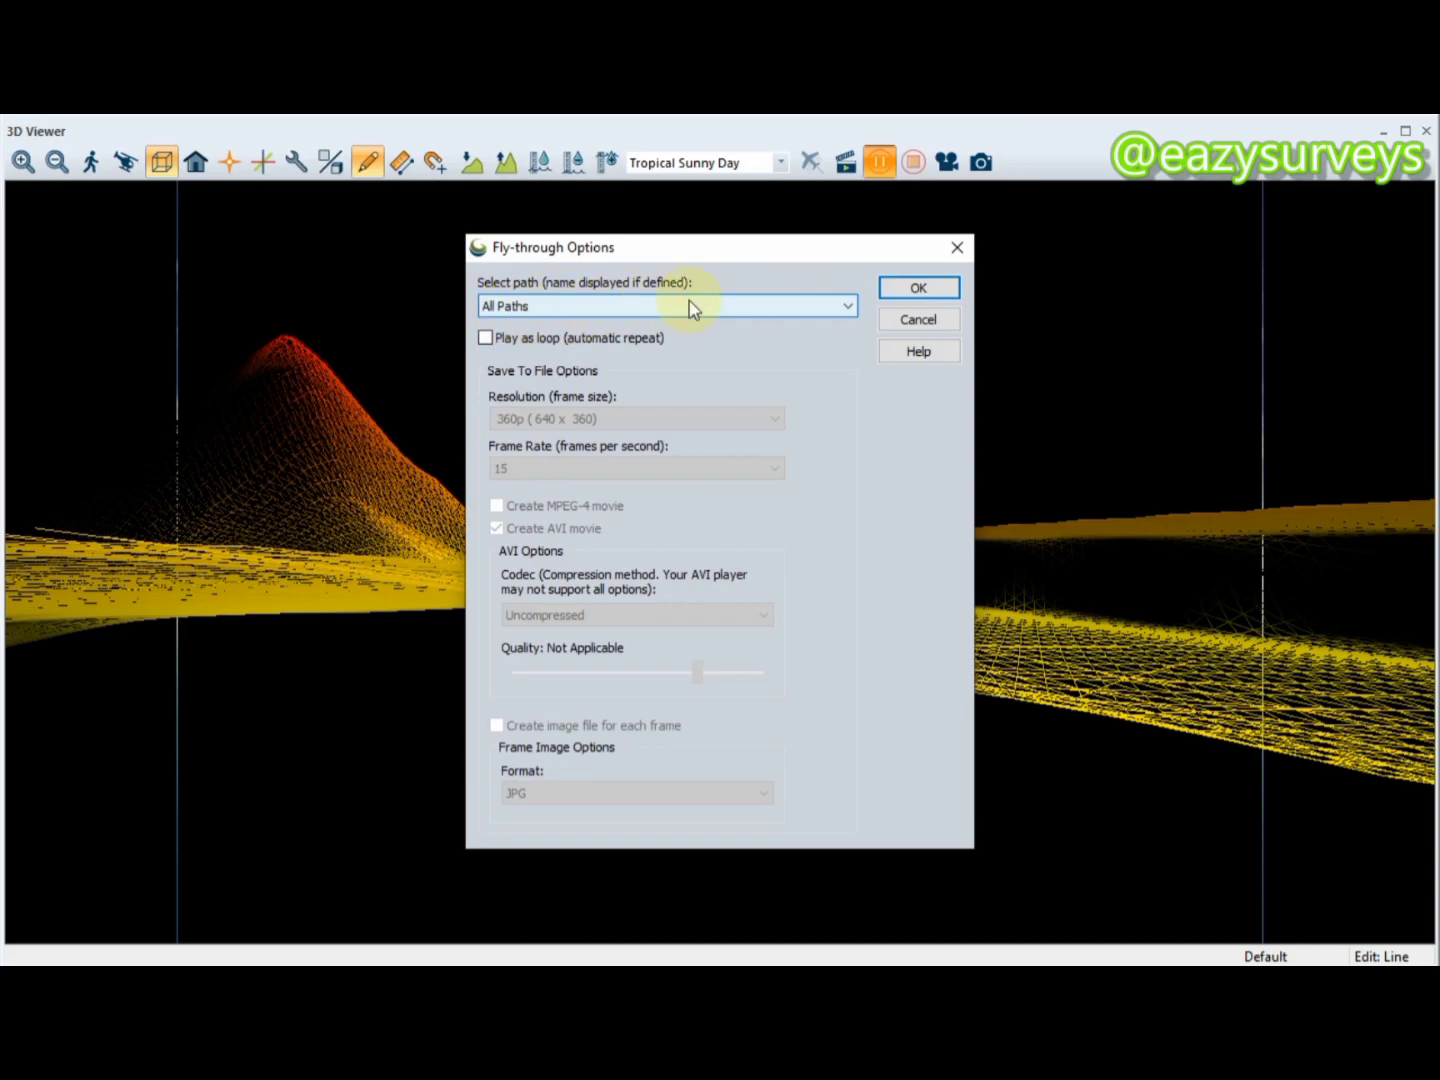
click(919, 289)
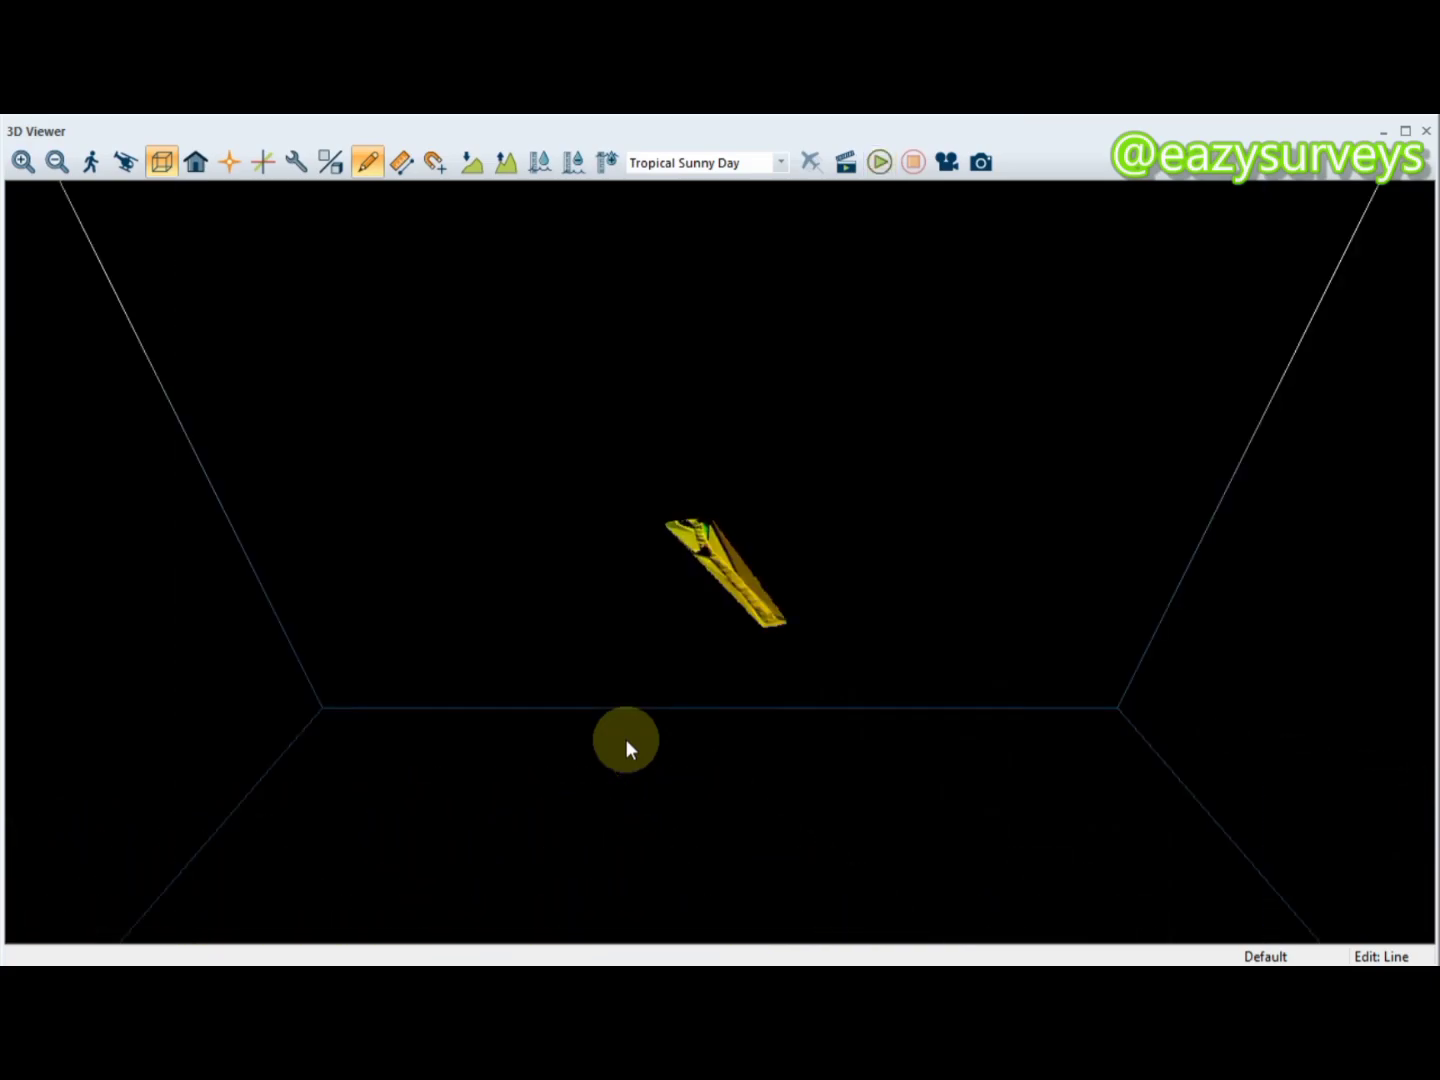
Set up saving the fly-through of all paths as an AVI movie at 1080p (1920 x 1080)
scroll(760, 605, up, 5)
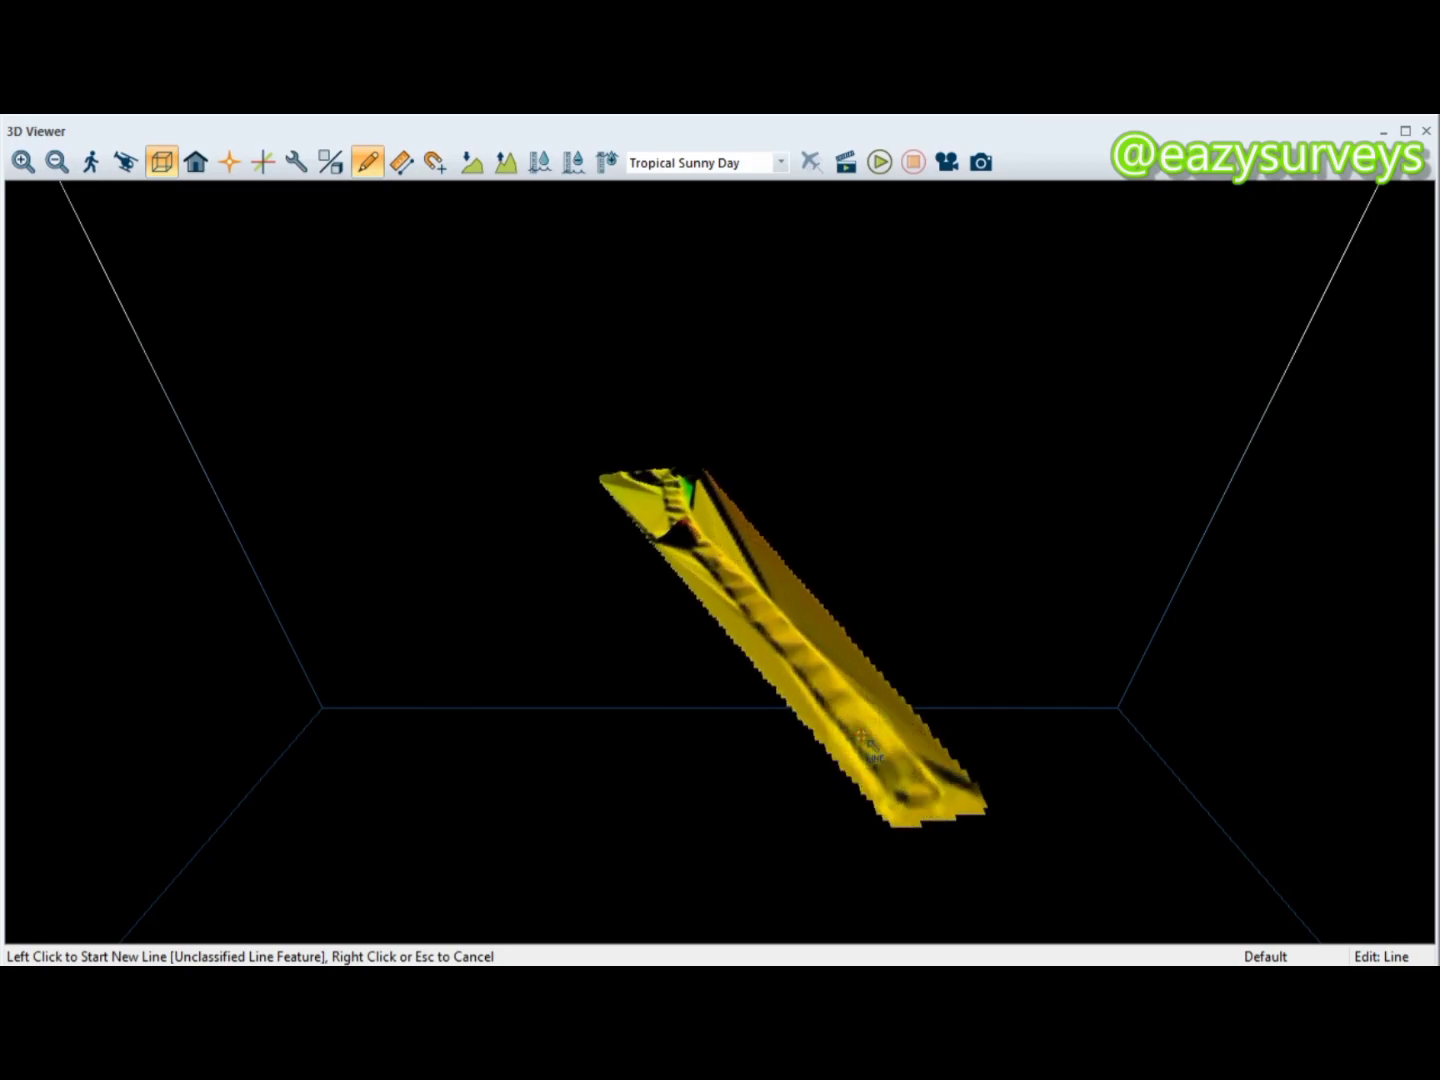
scroll(800, 670, up, 1)
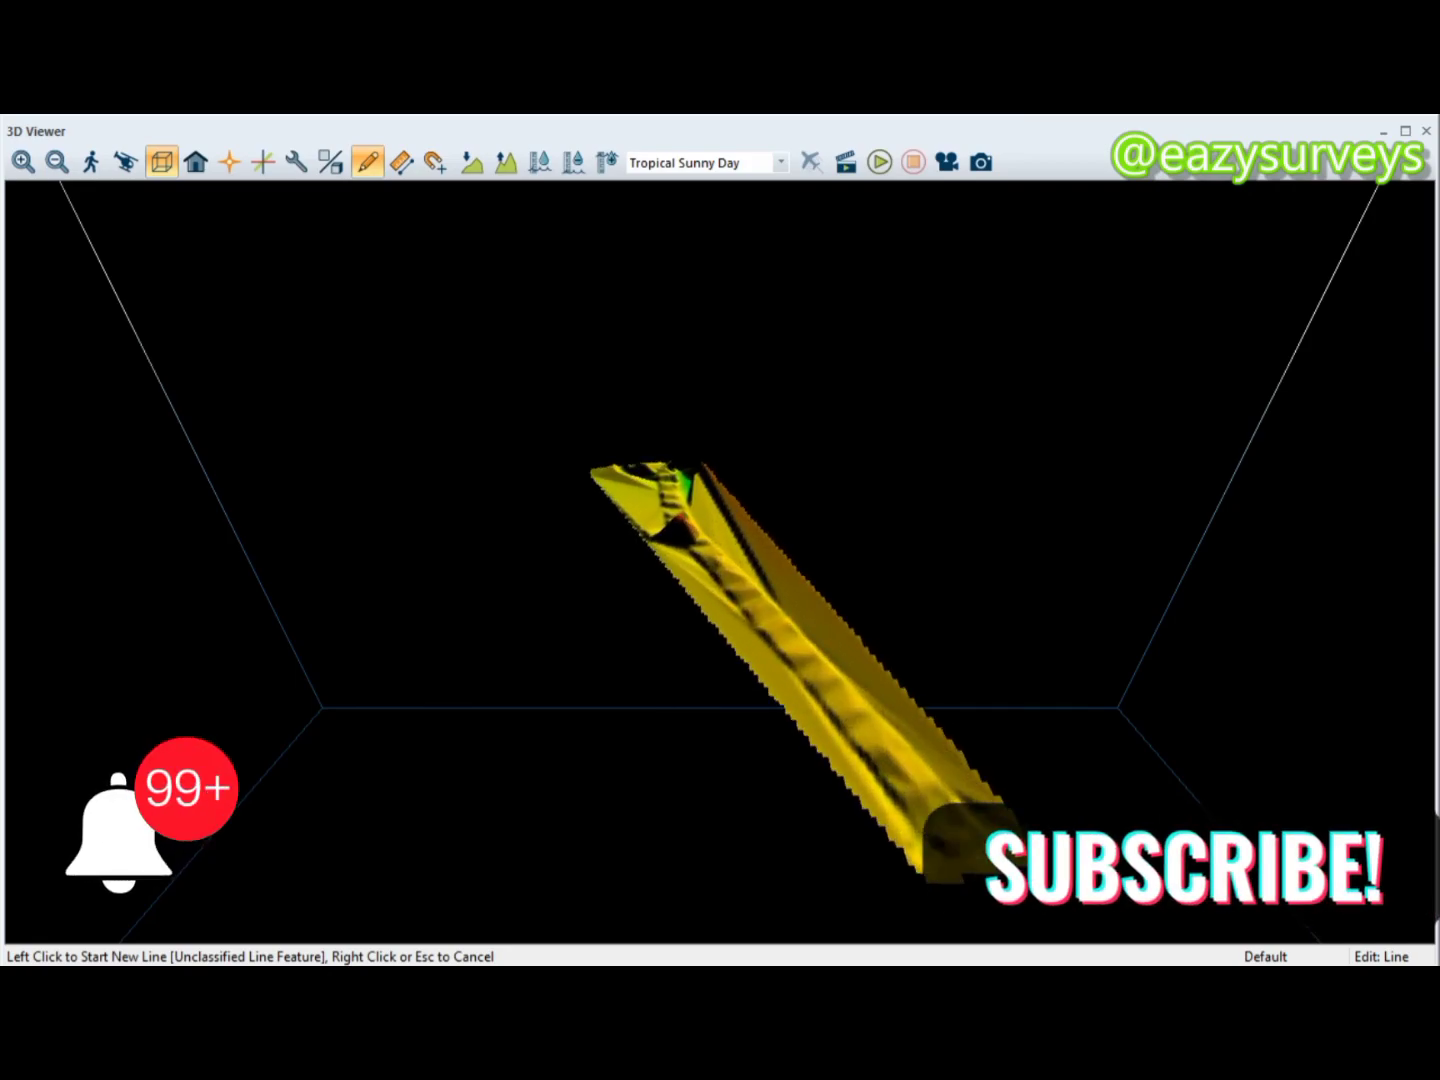
scroll(800, 670, up, 1)
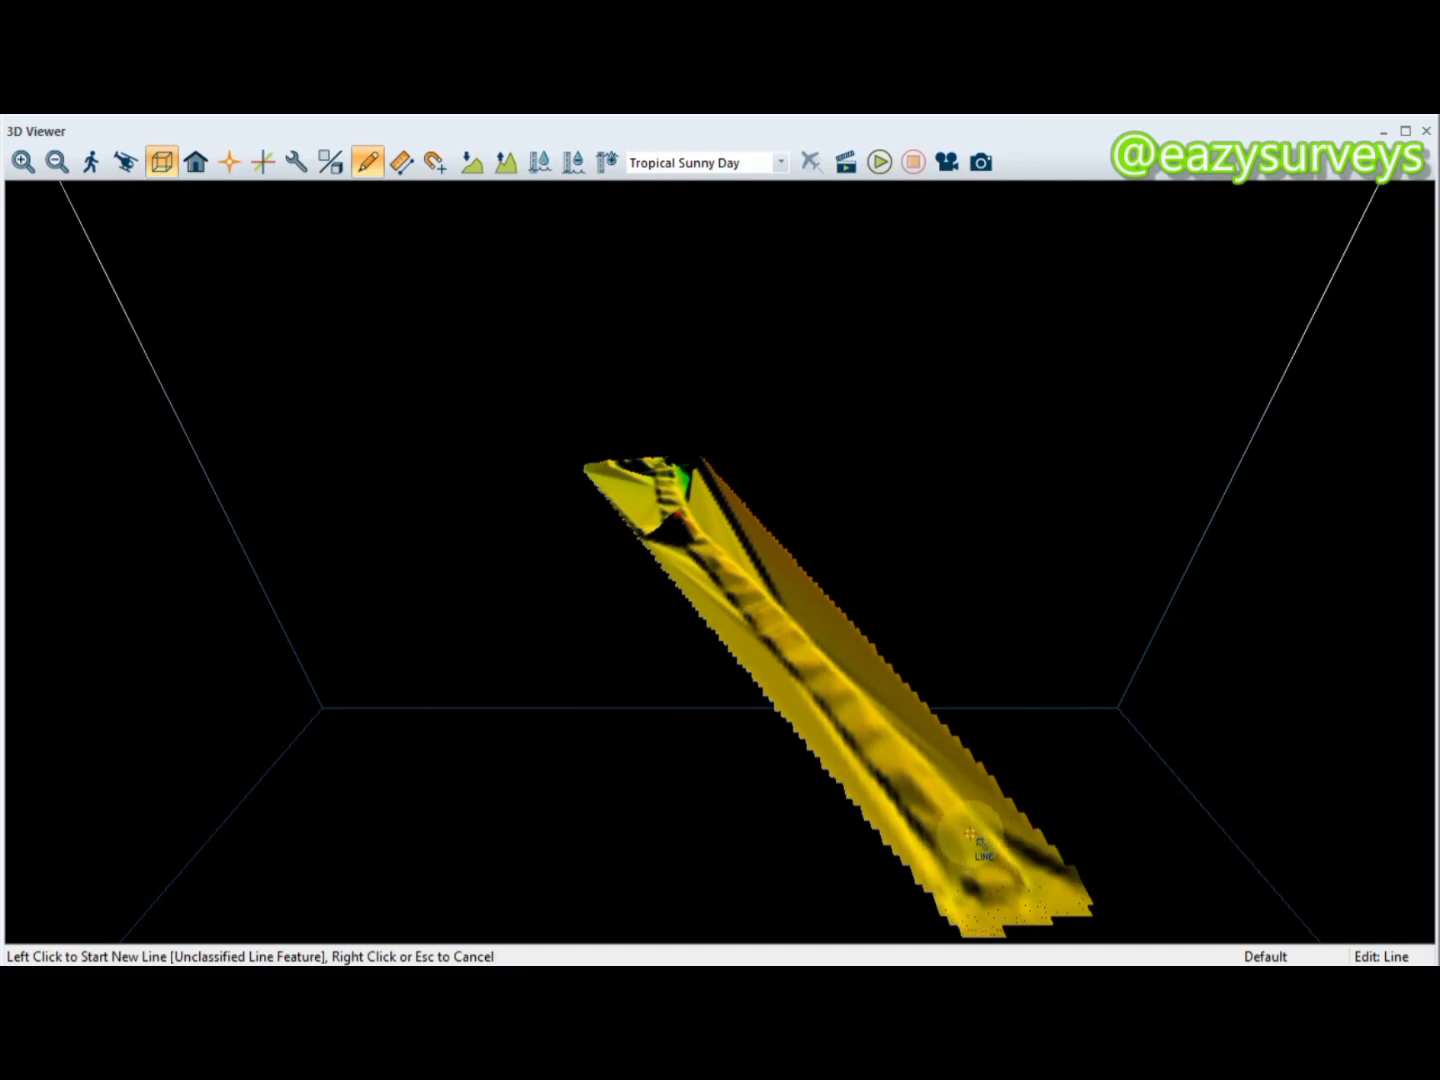
click(947, 165)
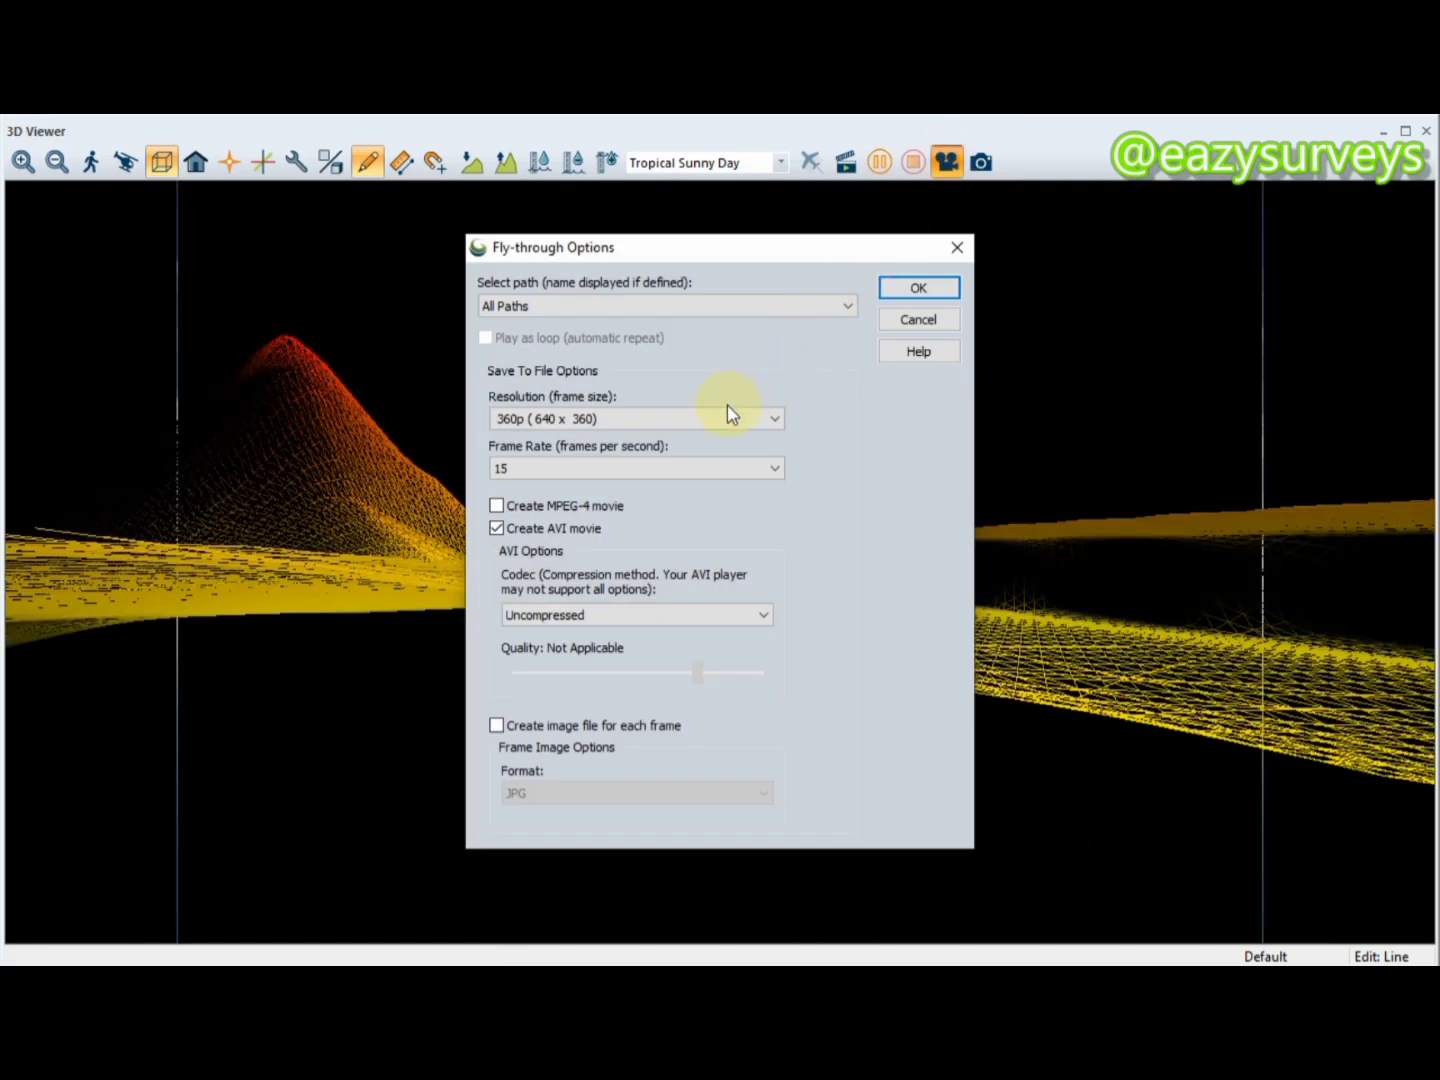
click(599, 420)
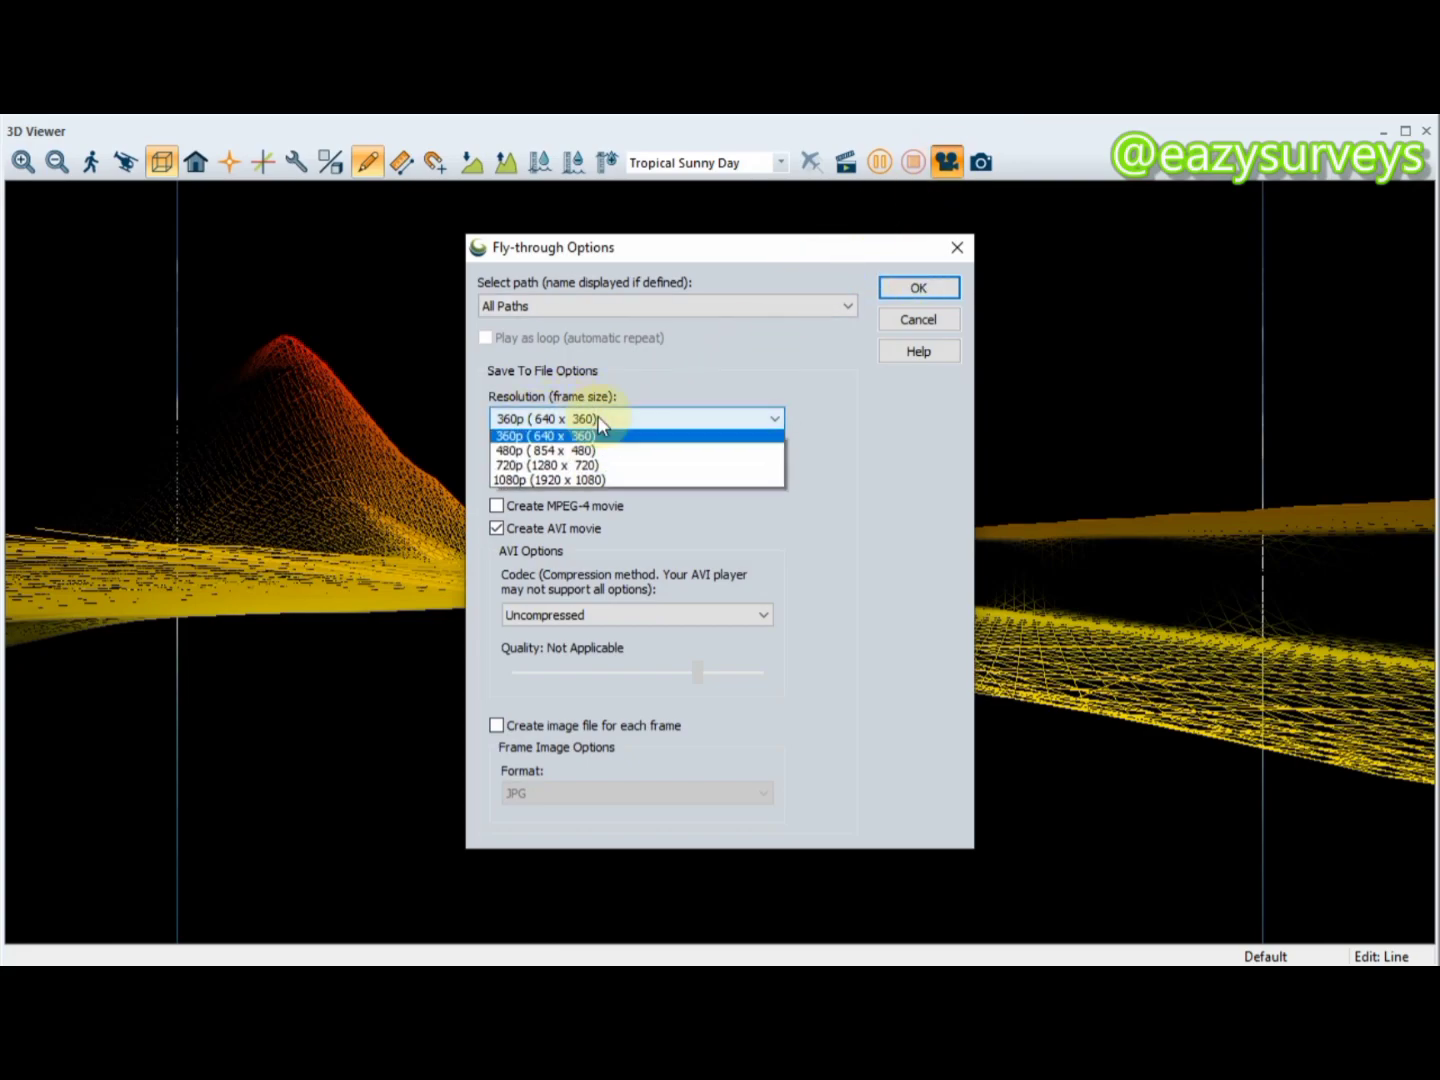
click(589, 484)
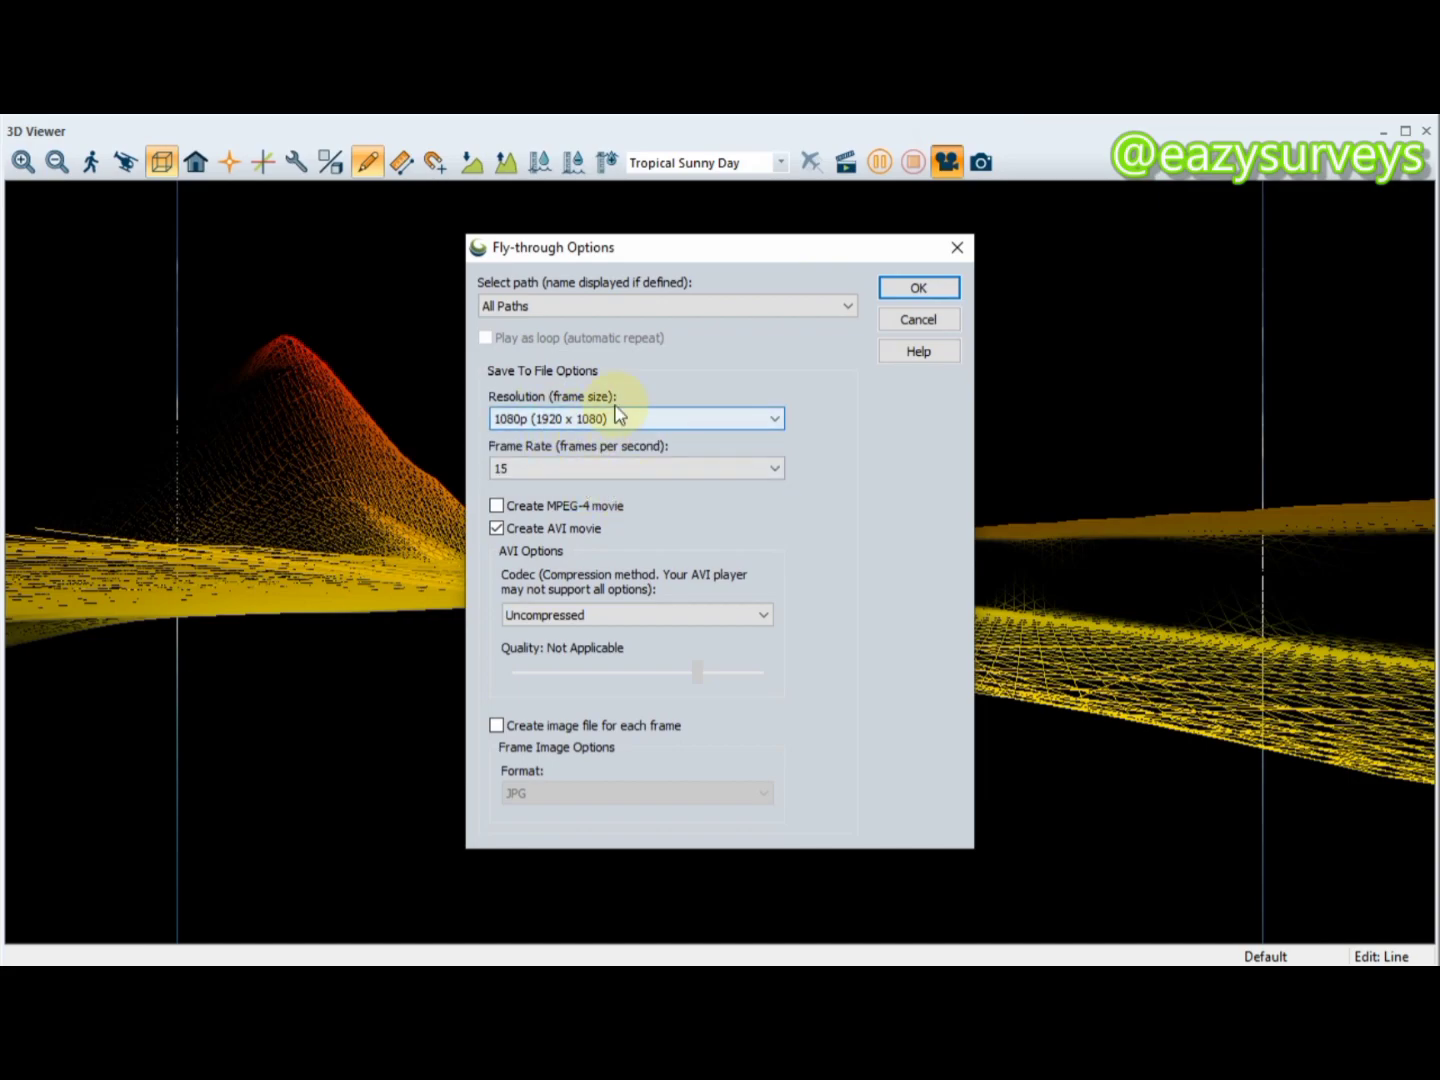
click(926, 294)
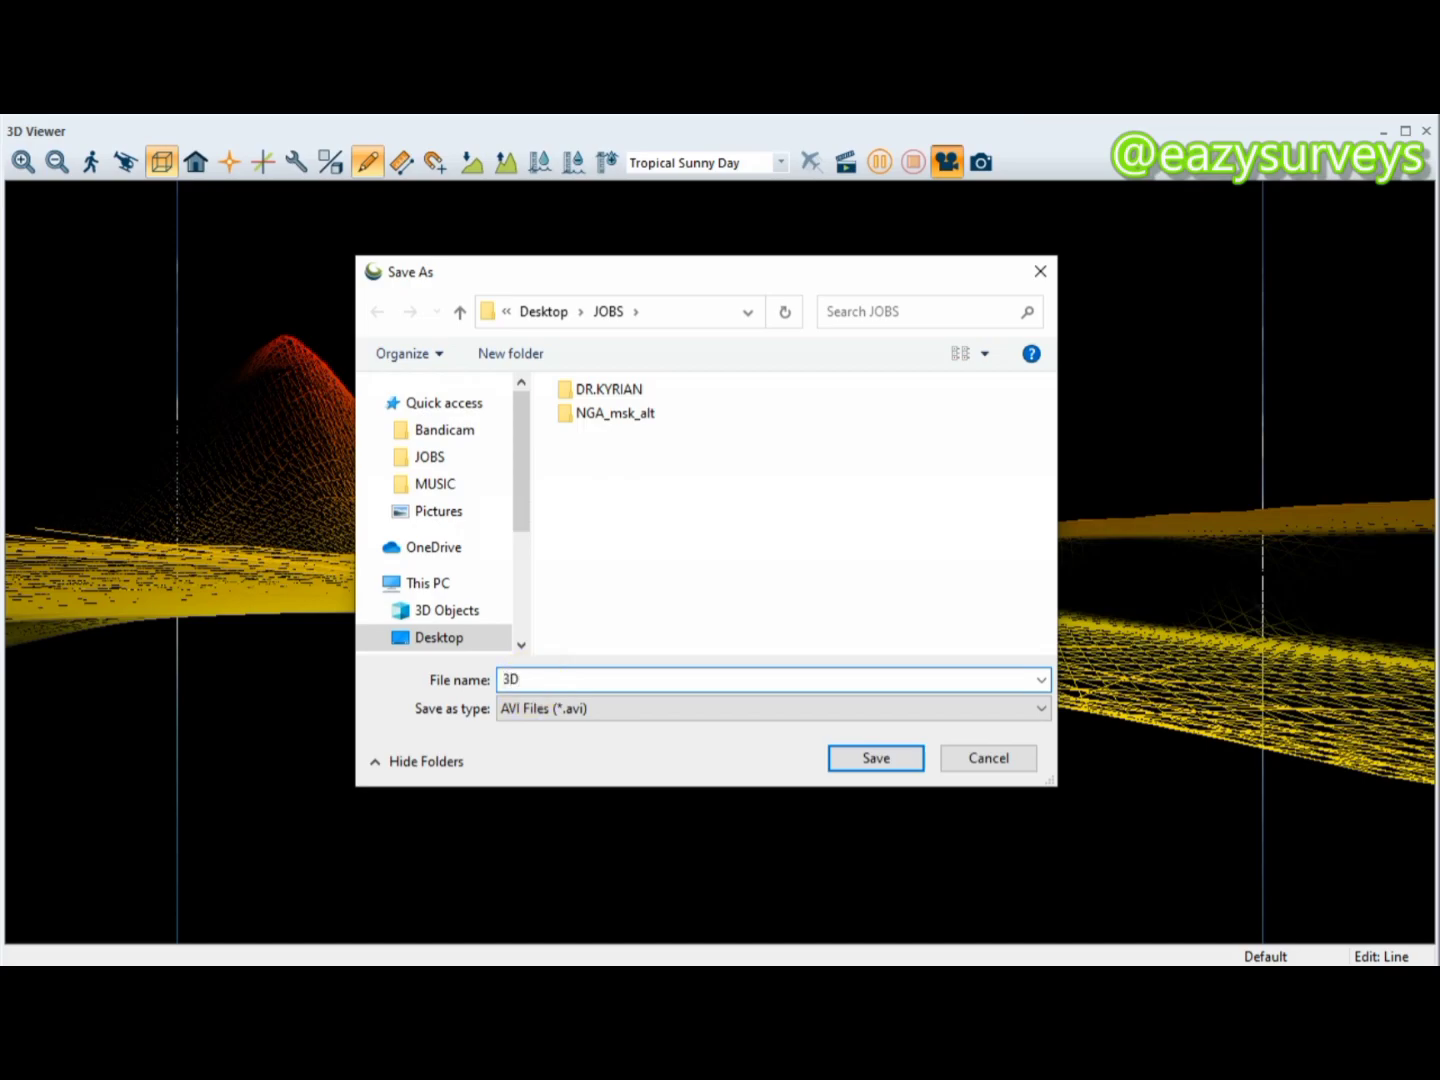
Save the fly-through movie as an AVI file named 3D in the Desktop's YOUTUBE folder
click(440, 637)
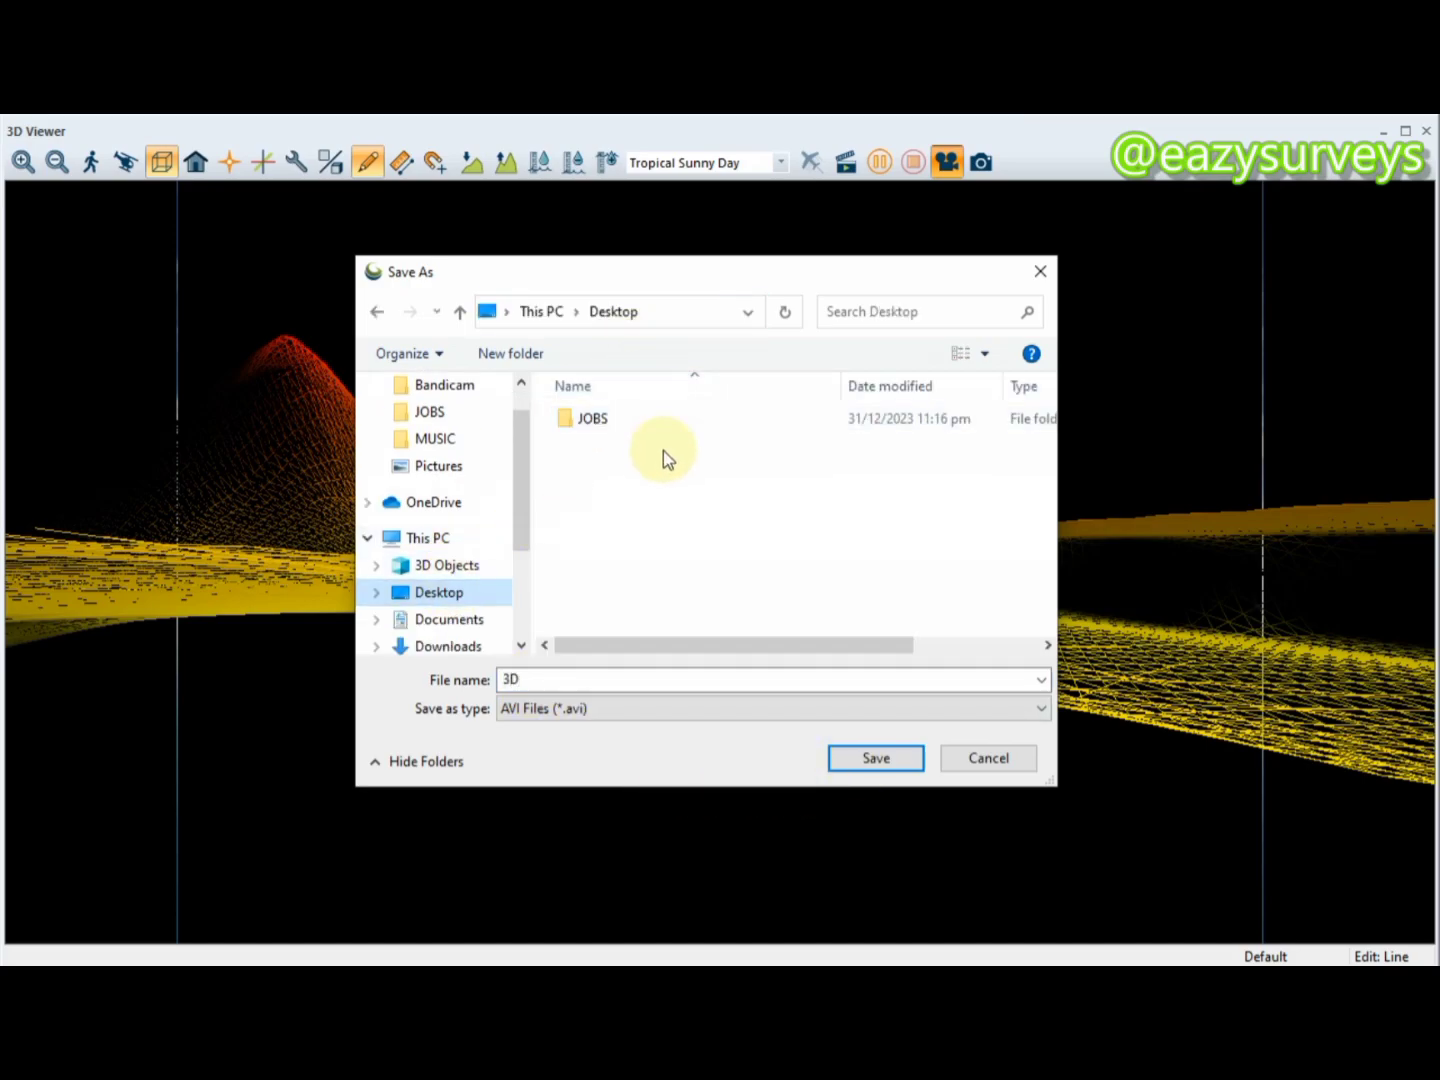
scroll(651, 505, down, 2)
double_click(613, 622)
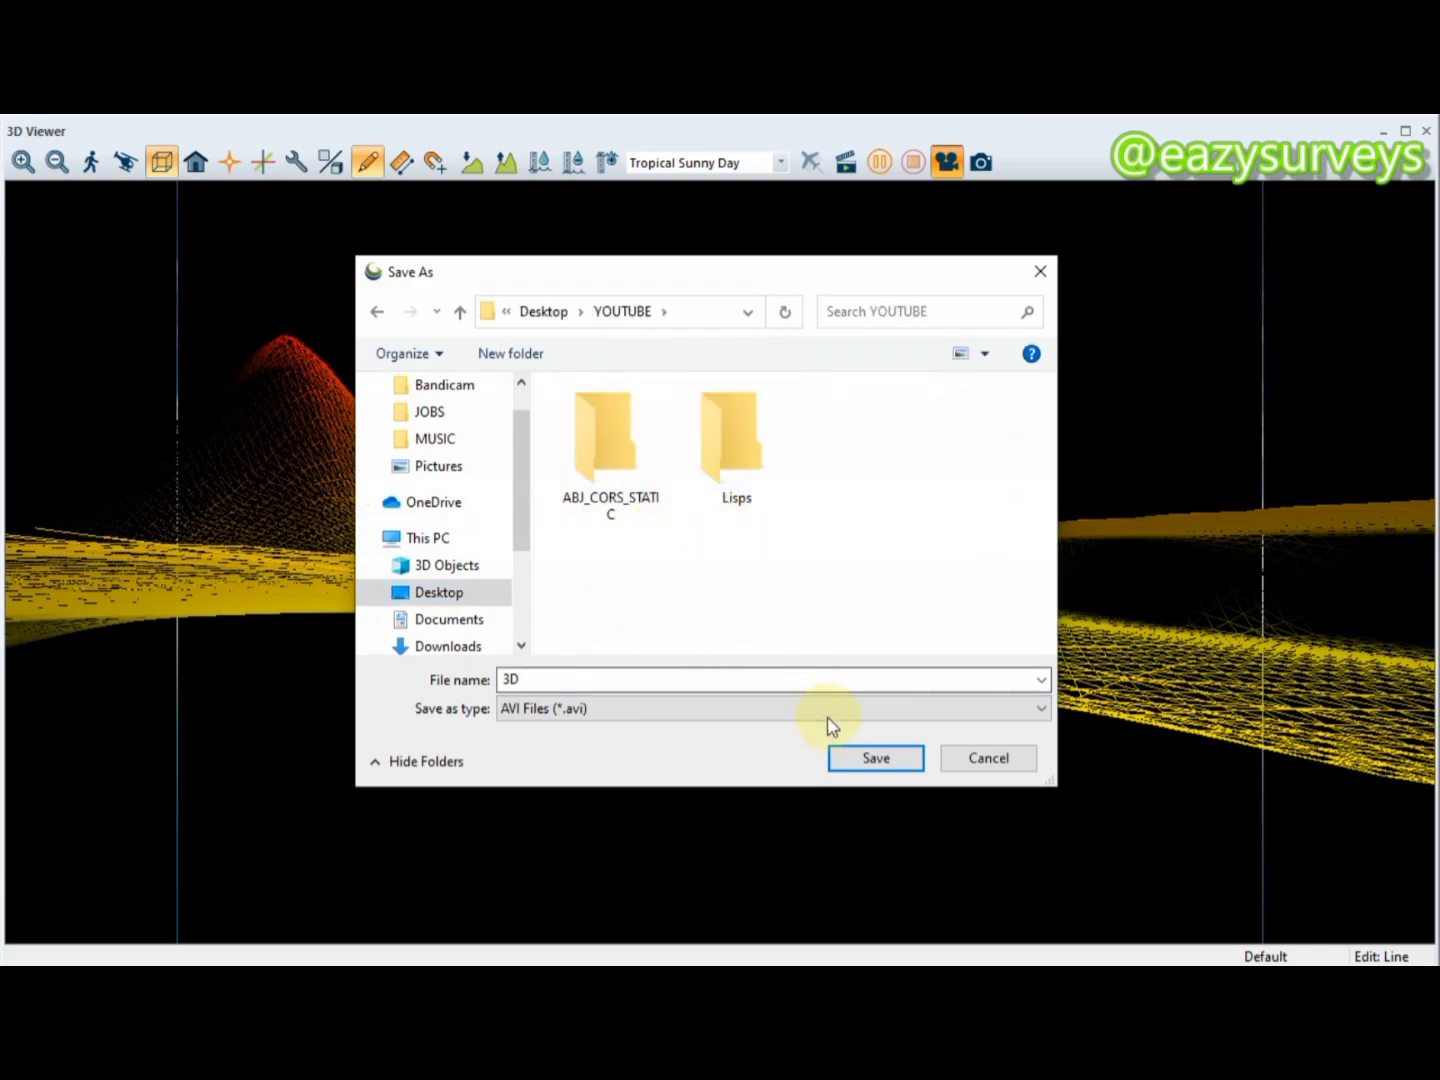
click(887, 761)
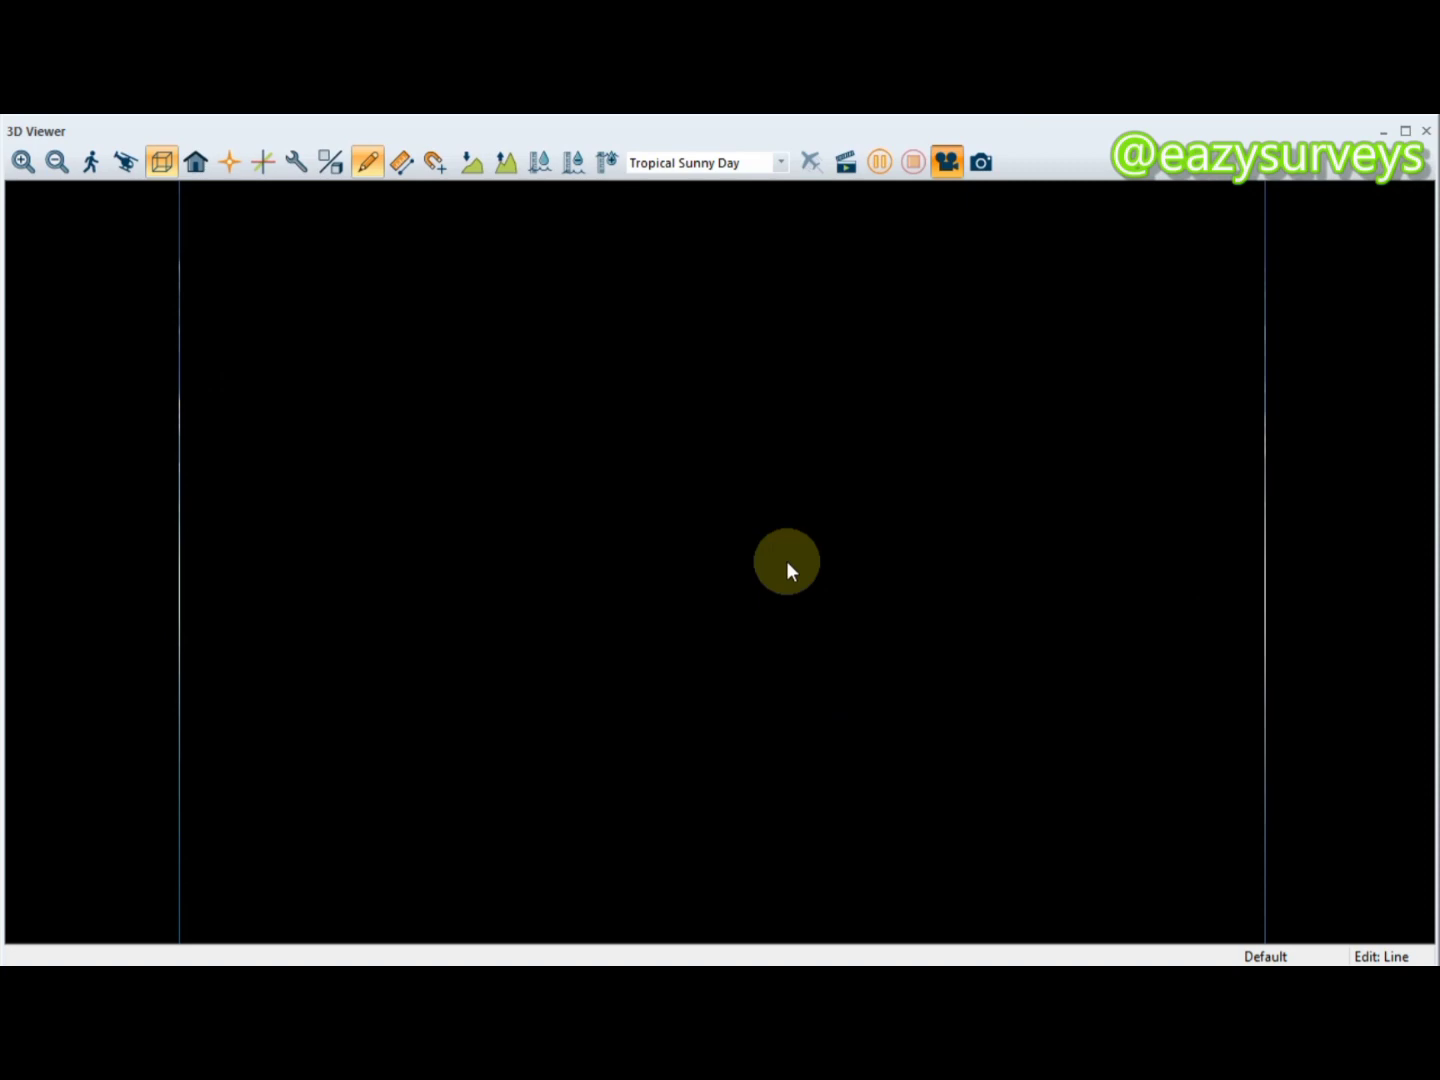